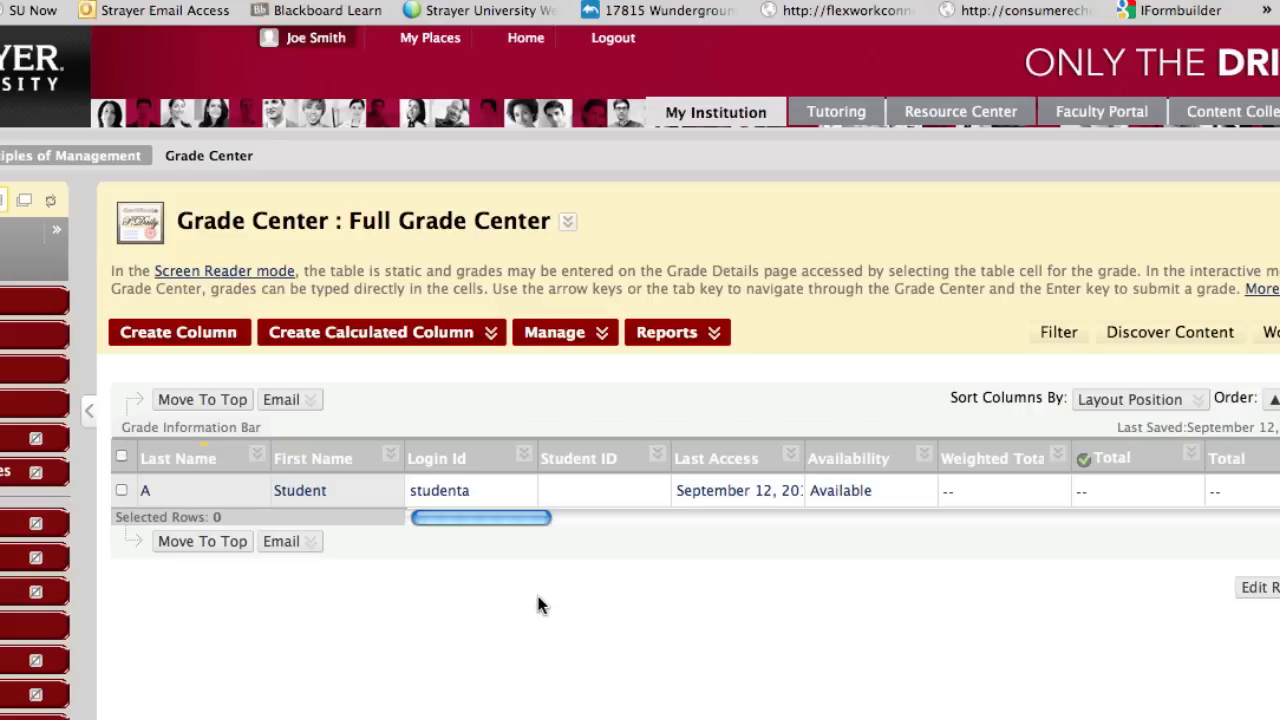
Open the grade details for the student's ungraded Week 8 Assignment in the Full Grade Center
{"action": "left_click_drag", "start_coordinate": [499, 518], "coordinate": [1011, 517]}
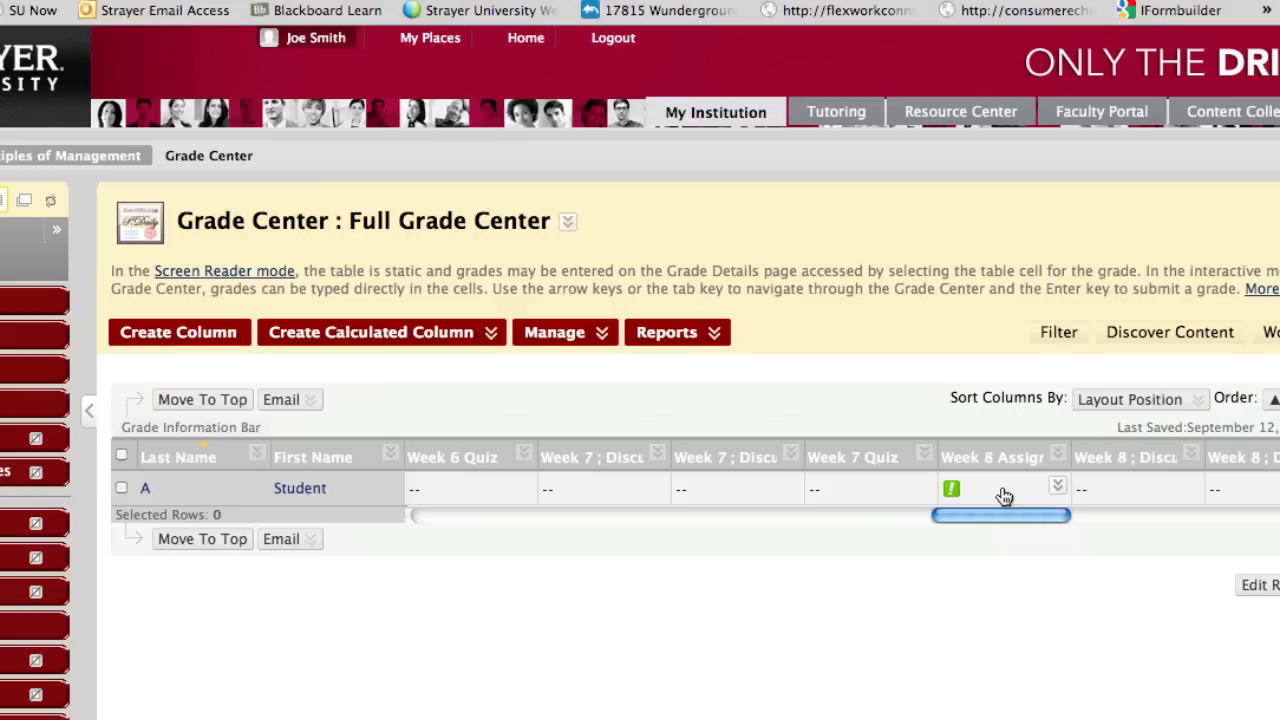
{"action": "left_click", "coordinate": [1057, 486]}
{"action": "left_click", "coordinate": [1075, 538]}
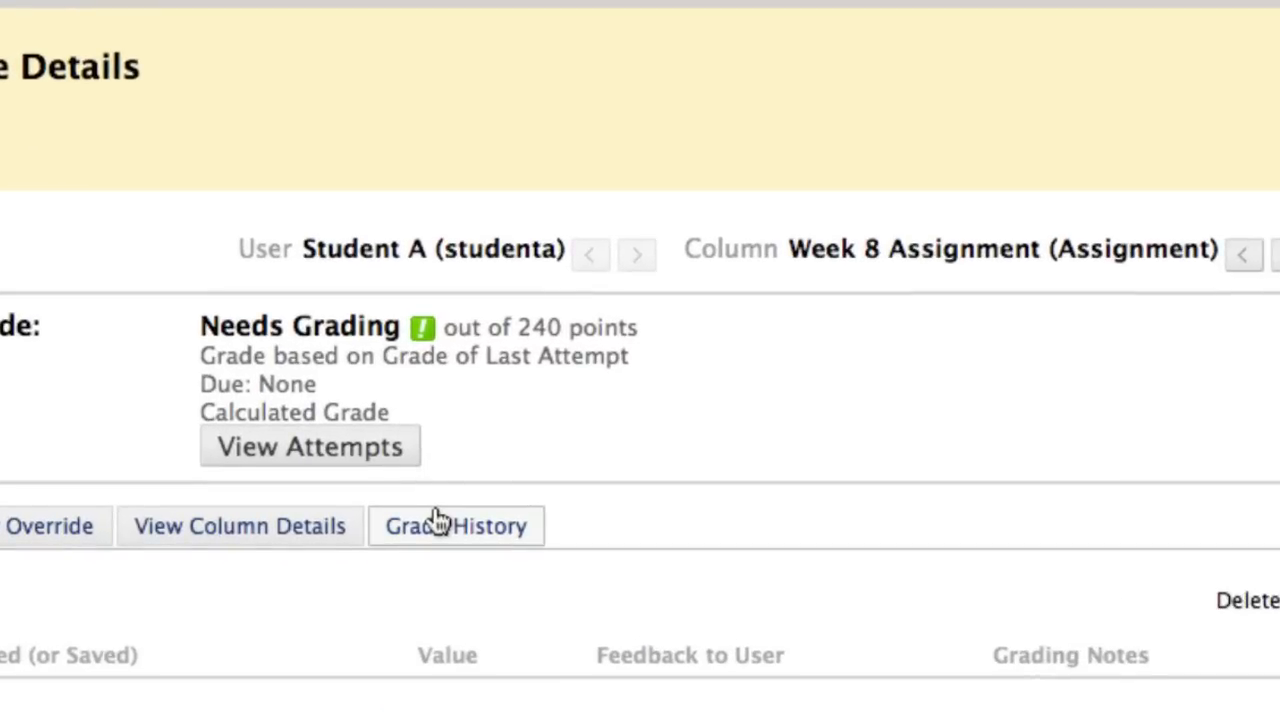
Open the student's Week 8 Assignment attempt and display the rubric attached to its grade
{"action": "left_click", "coordinate": [326, 452]}
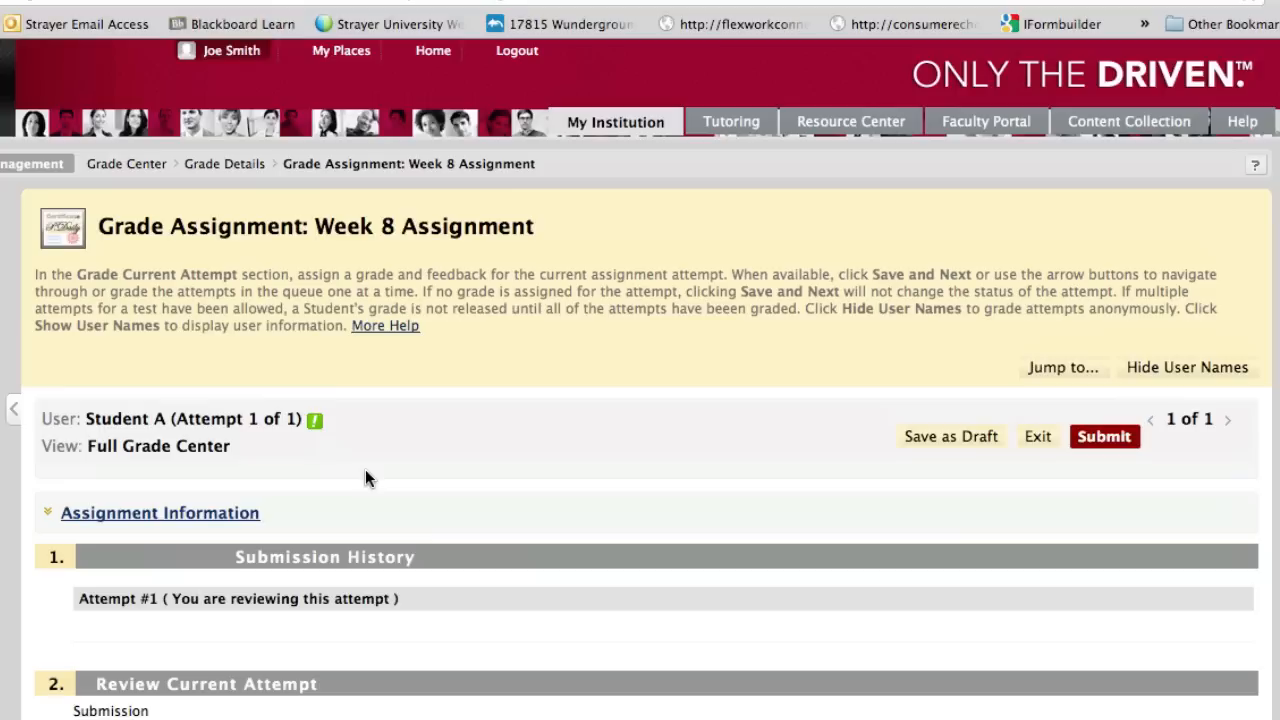
{"action": "scroll", "coordinate": [365, 478], "scroll_direction": "down", "scroll_amount": 5}
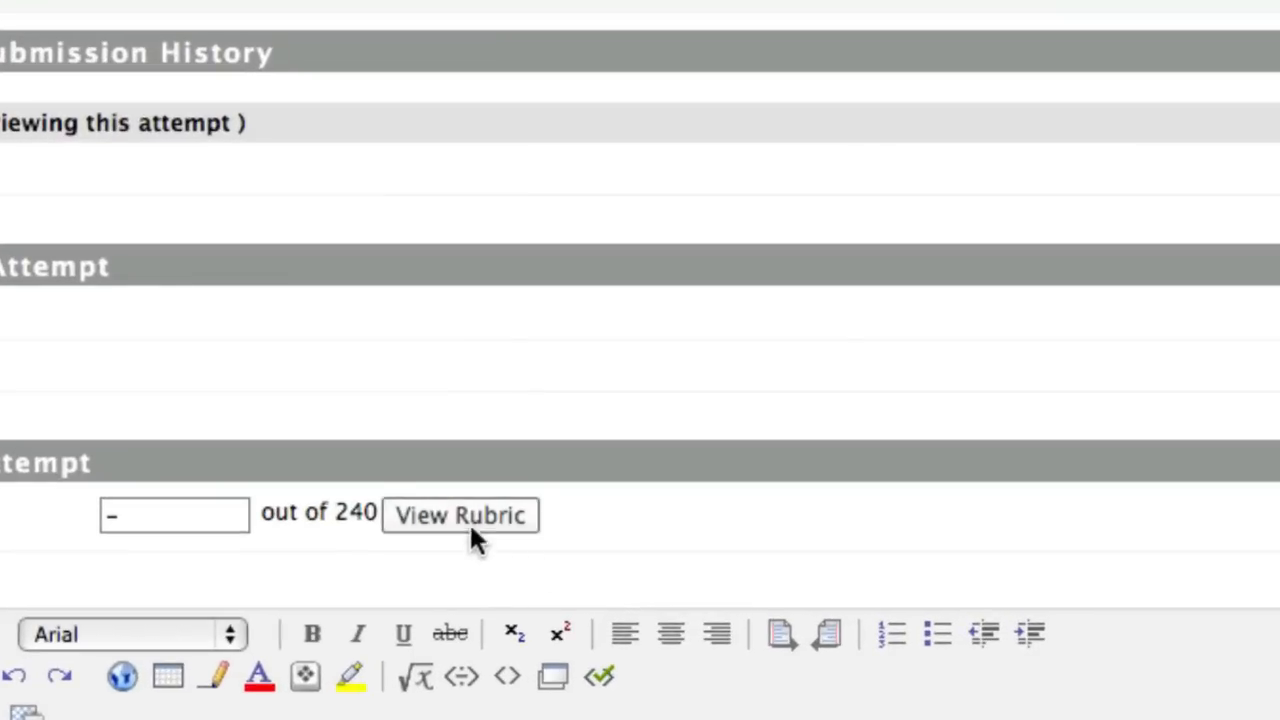
{"action": "left_click", "coordinate": [462, 514]}
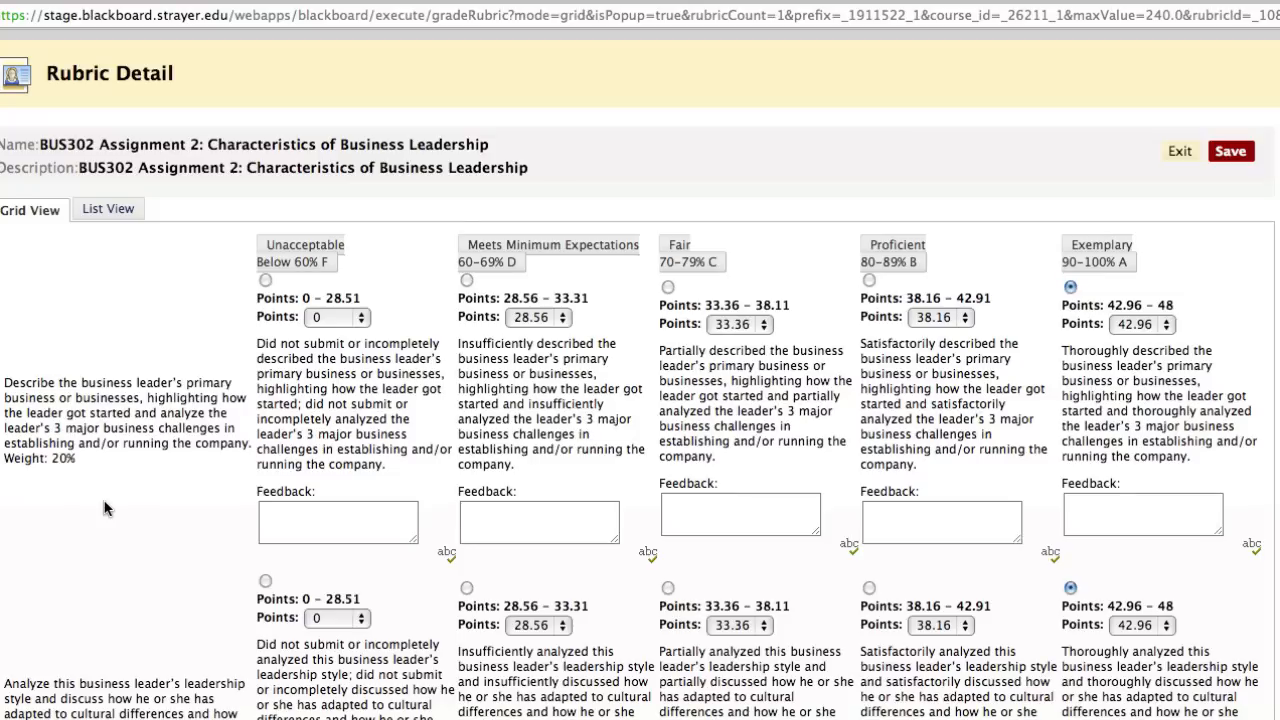
Examine the first criterion's description and weight, and the rubric's rating levels from Unacceptable to Exemplary
{"action": "triple_click", "coordinate": [42, 450]}
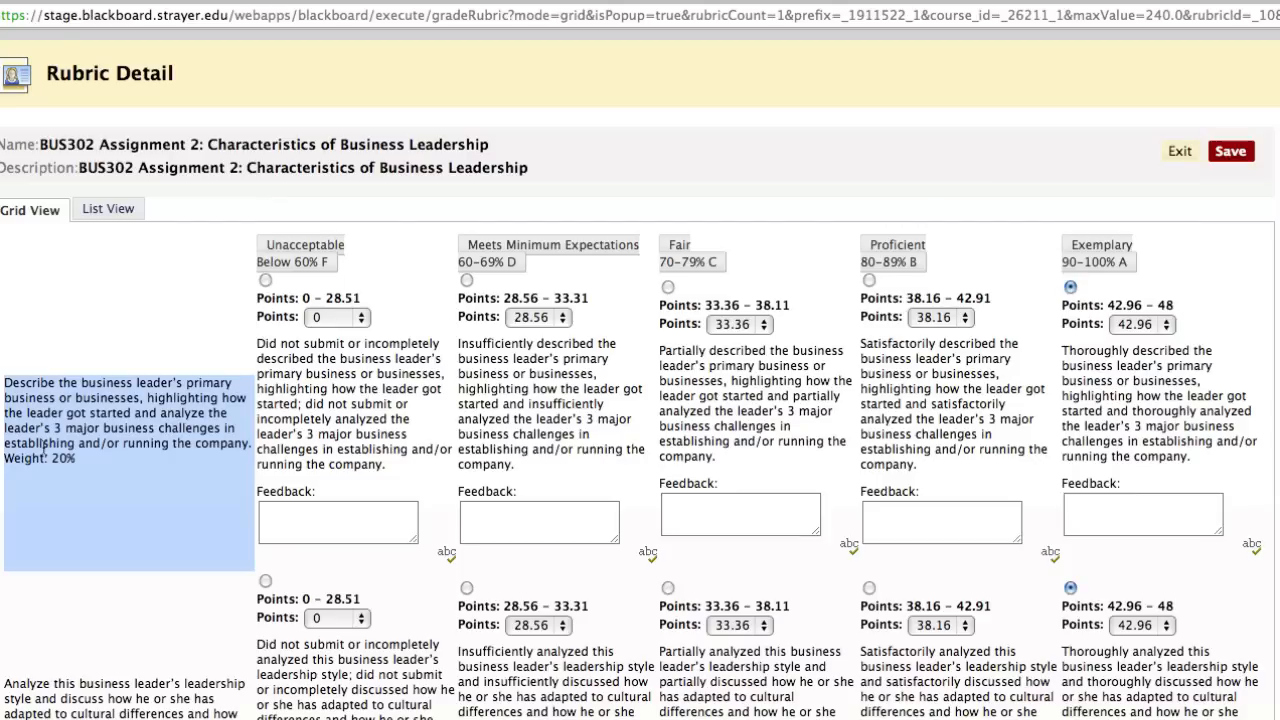
{"action": "left_click_drag", "start_coordinate": [78, 459], "coordinate": [6, 462]}
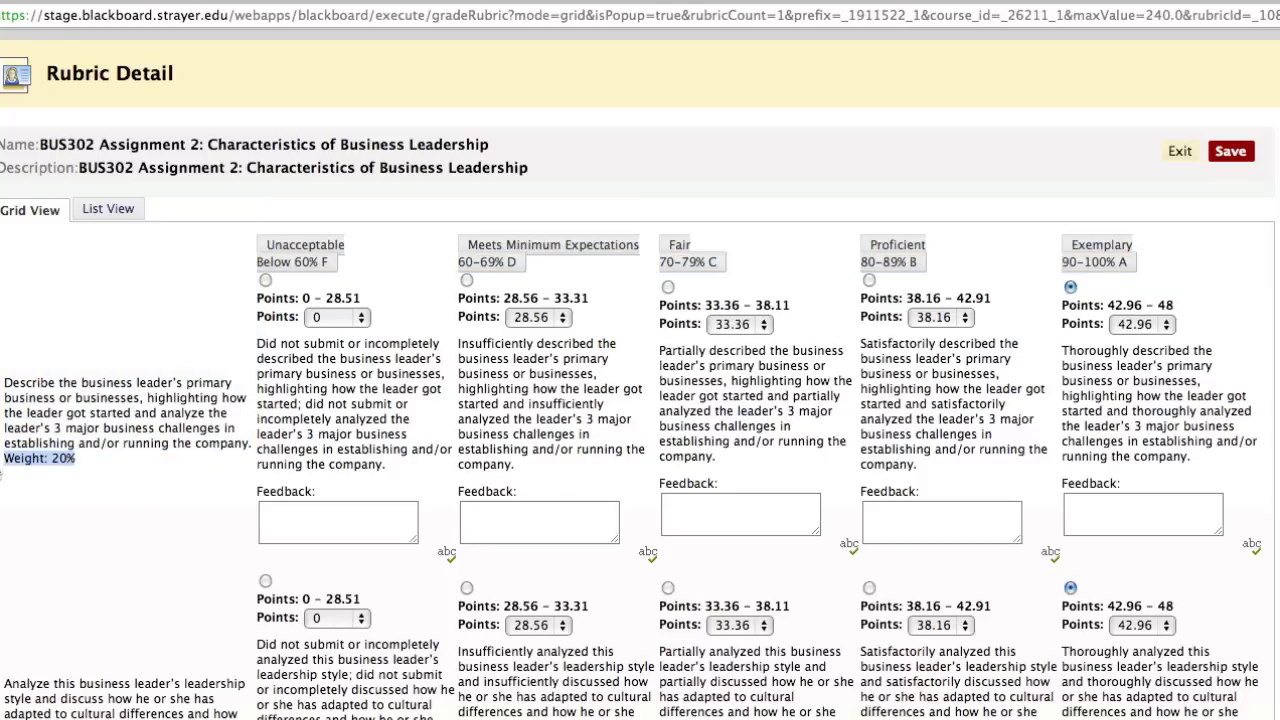
{"action": "left_click", "coordinate": [112, 324]}
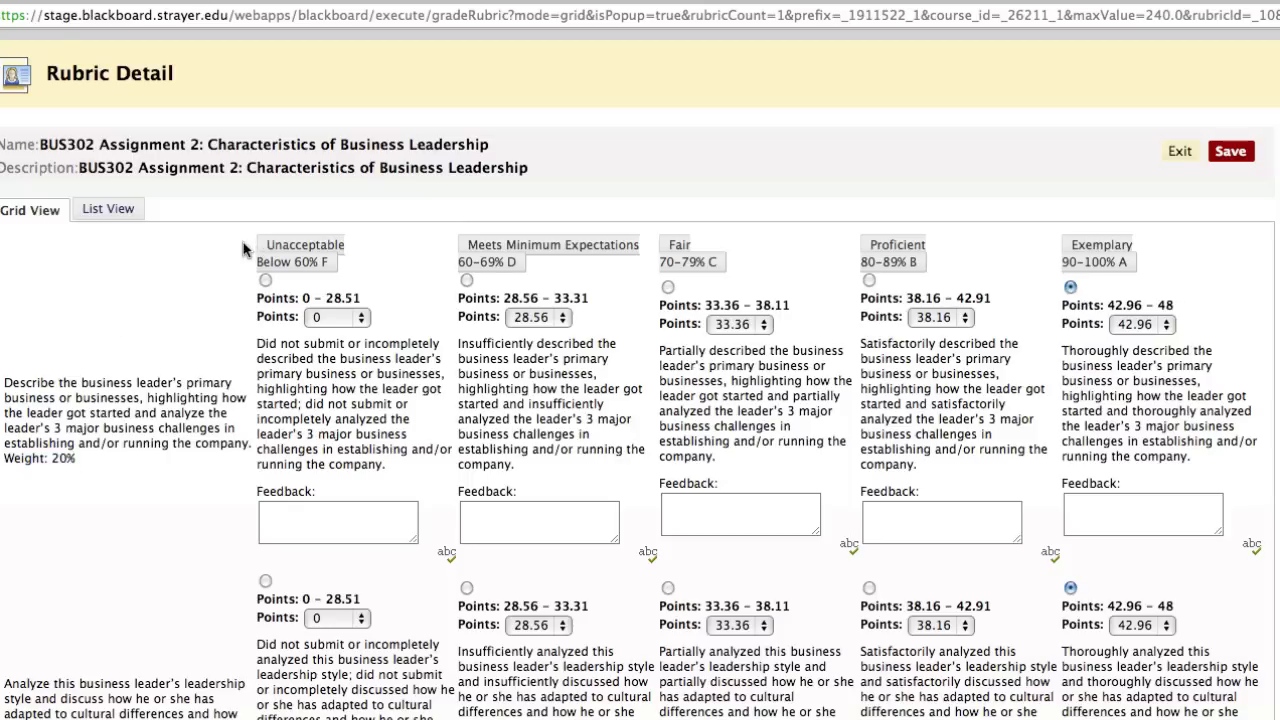
{"action": "left_click_drag", "start_coordinate": [244, 249], "coordinate": [1127, 264]}
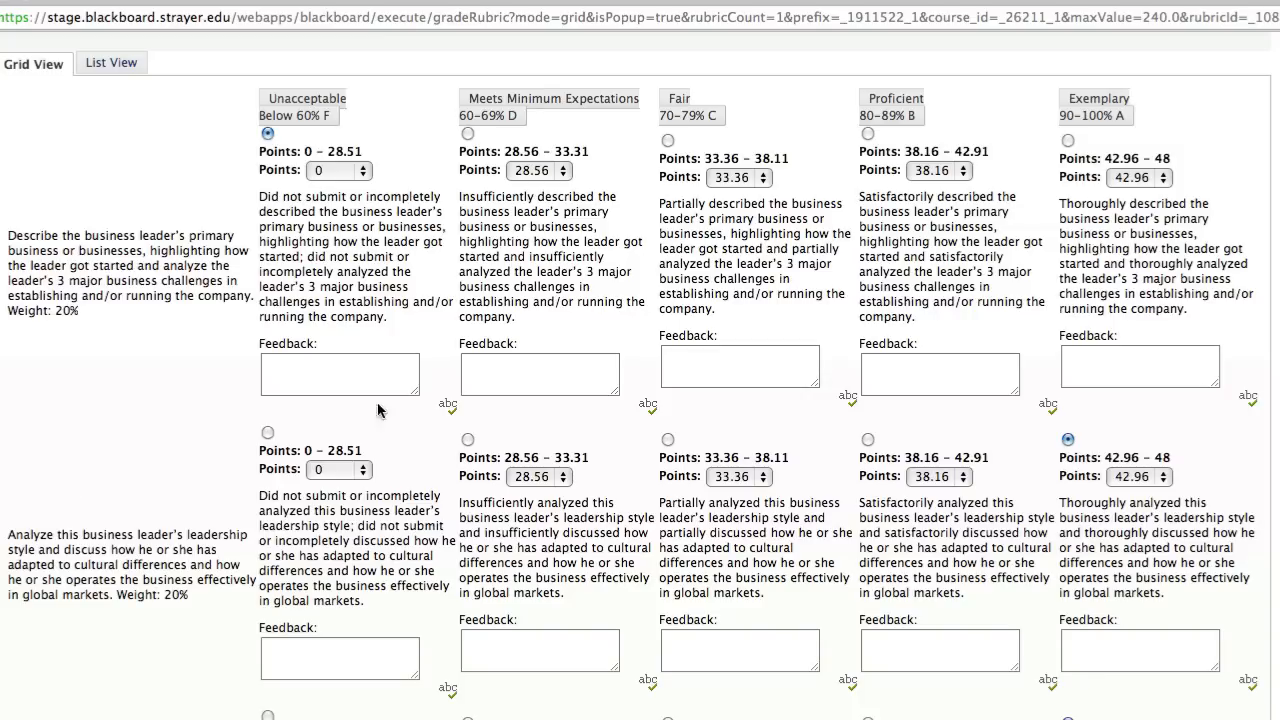
Rate the first criterion, on the leader's primary business and challenges, as Exemplary and review its available point values, keeping 42.96
{"action": "left_click", "coordinate": [1068, 140]}
{"action": "left_click", "coordinate": [1133, 177]}
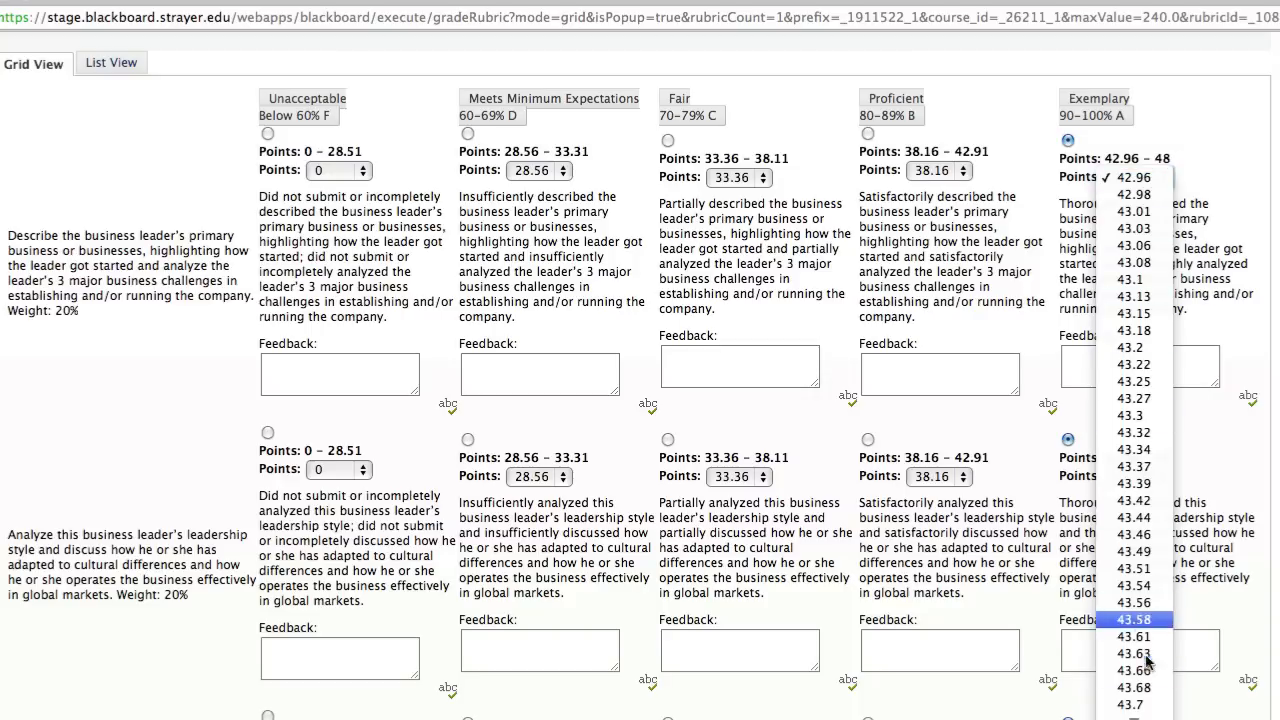
{"action": "scroll", "coordinate": [1148, 677], "scroll_direction": "down", "scroll_amount": 20}
{"action": "scroll", "coordinate": [1148, 677], "scroll_direction": "down", "scroll_amount": 15}
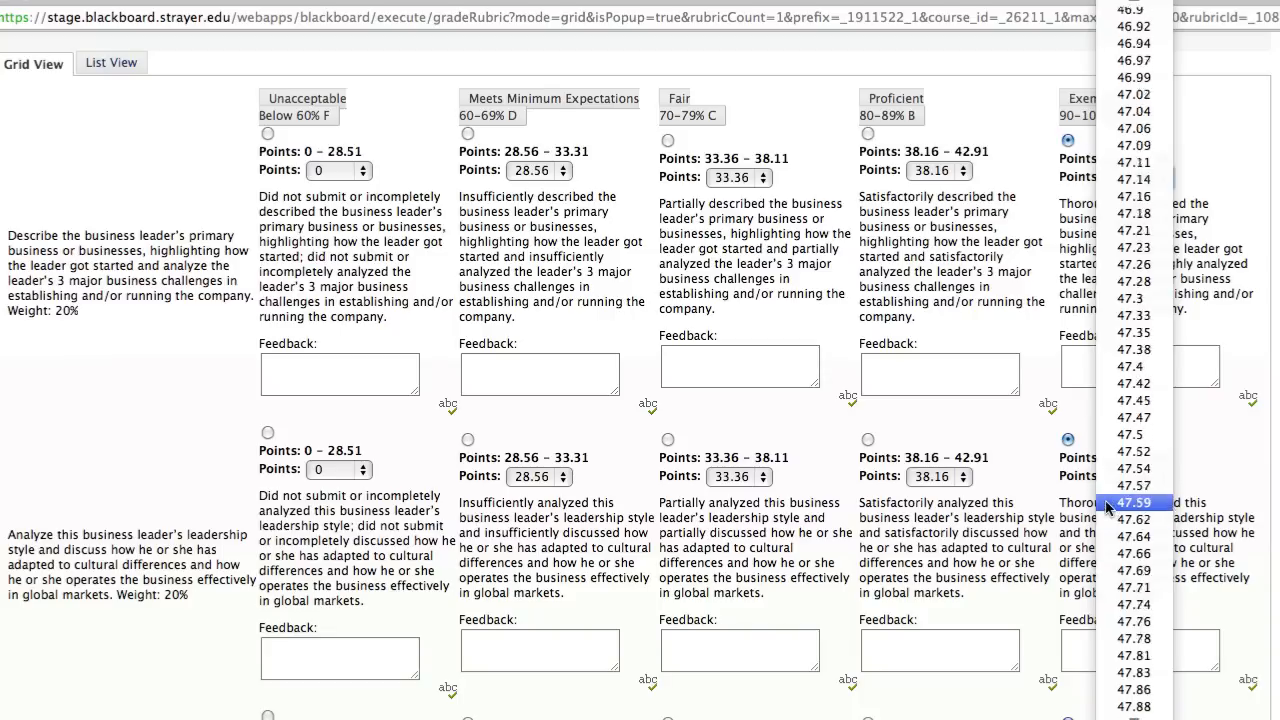
{"action": "scroll", "coordinate": [1110, 505], "scroll_direction": "up", "scroll_amount": 10}
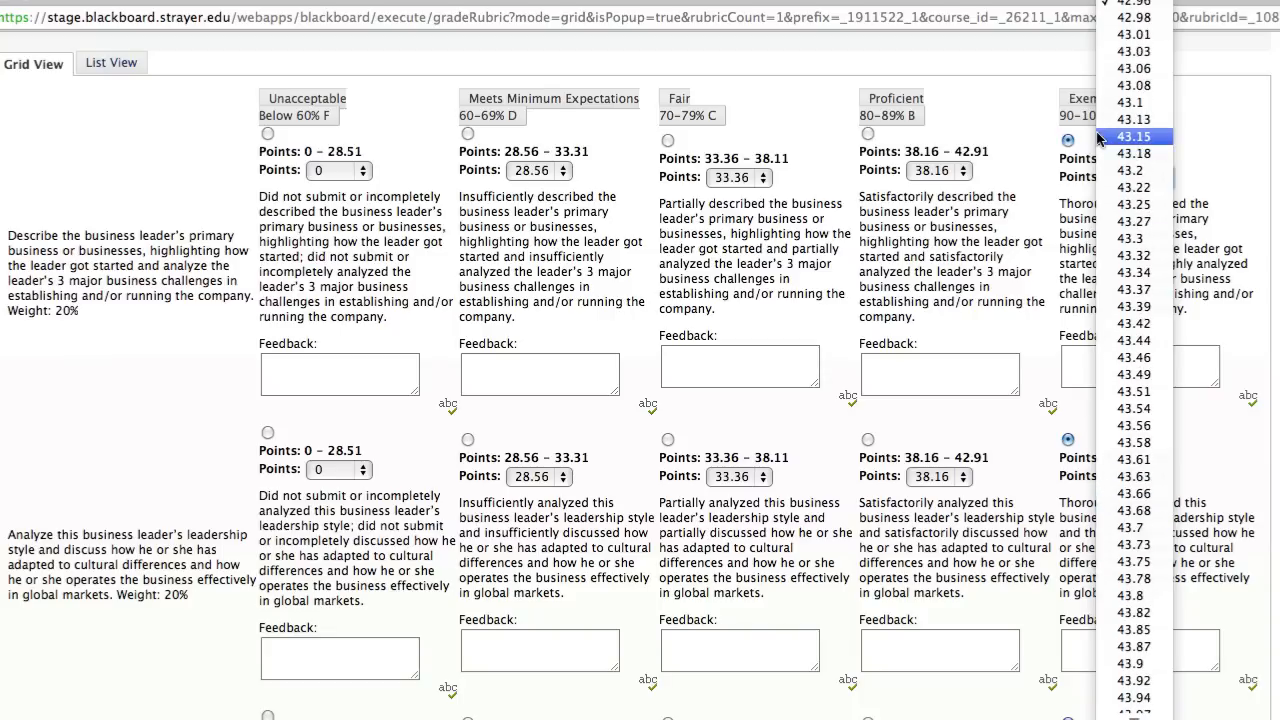
{"action": "left_click", "coordinate": [1124, 10]}
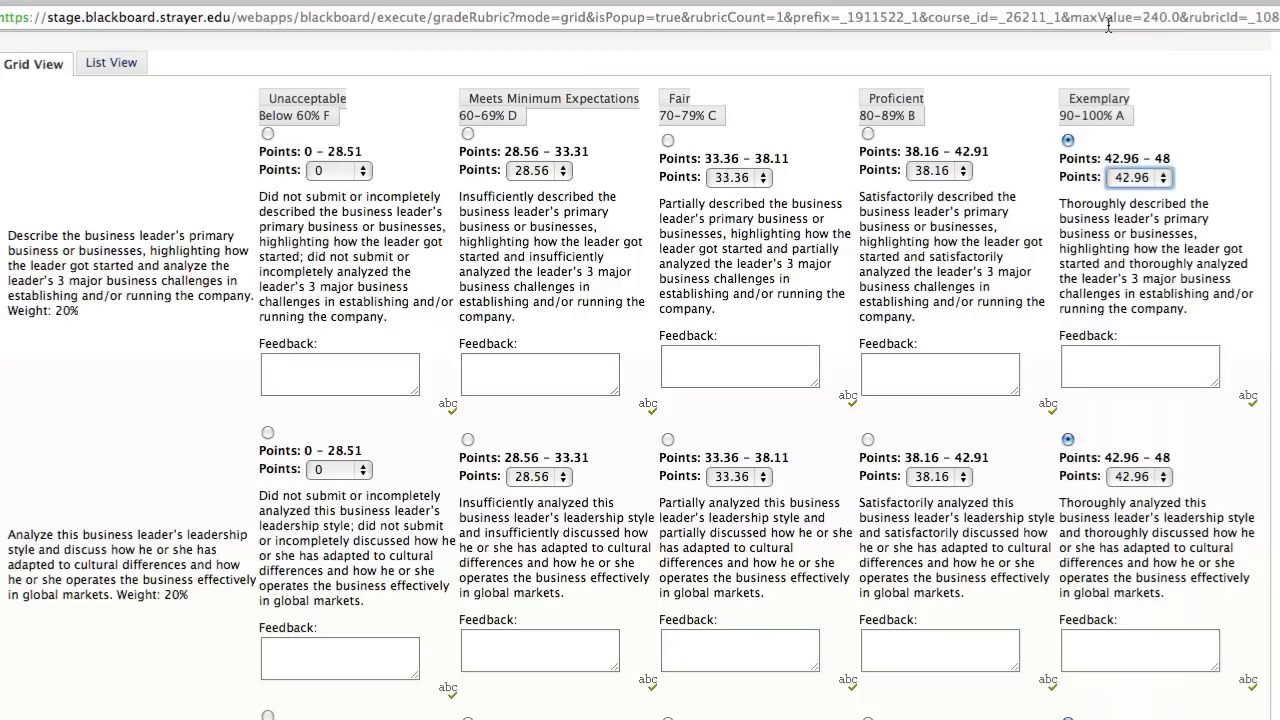
Set the Exemplary points for the first criterion to 45.48
{"action": "left_click", "coordinate": [1137, 177]}
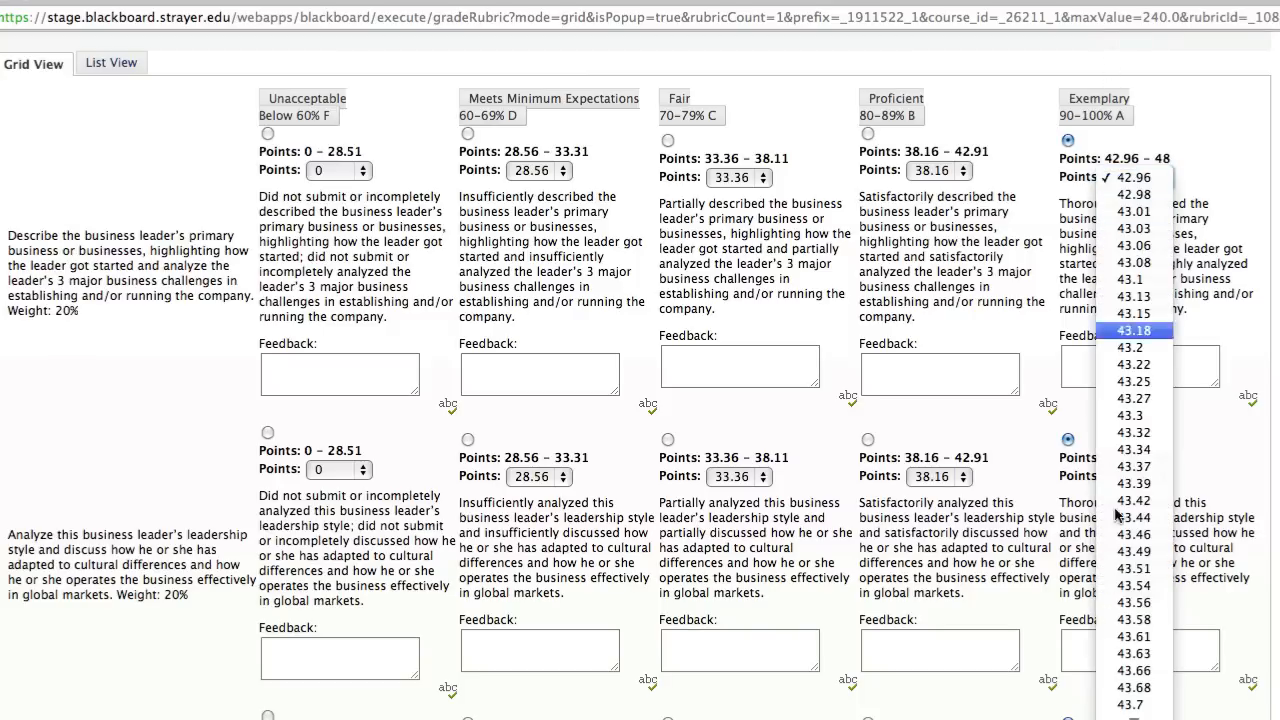
{"action": "scroll", "coordinate": [1135, 330], "scroll_direction": "down", "scroll_amount": 2}
{"action": "scroll", "coordinate": [1135, 360], "scroll_direction": "down", "scroll_amount": 10}
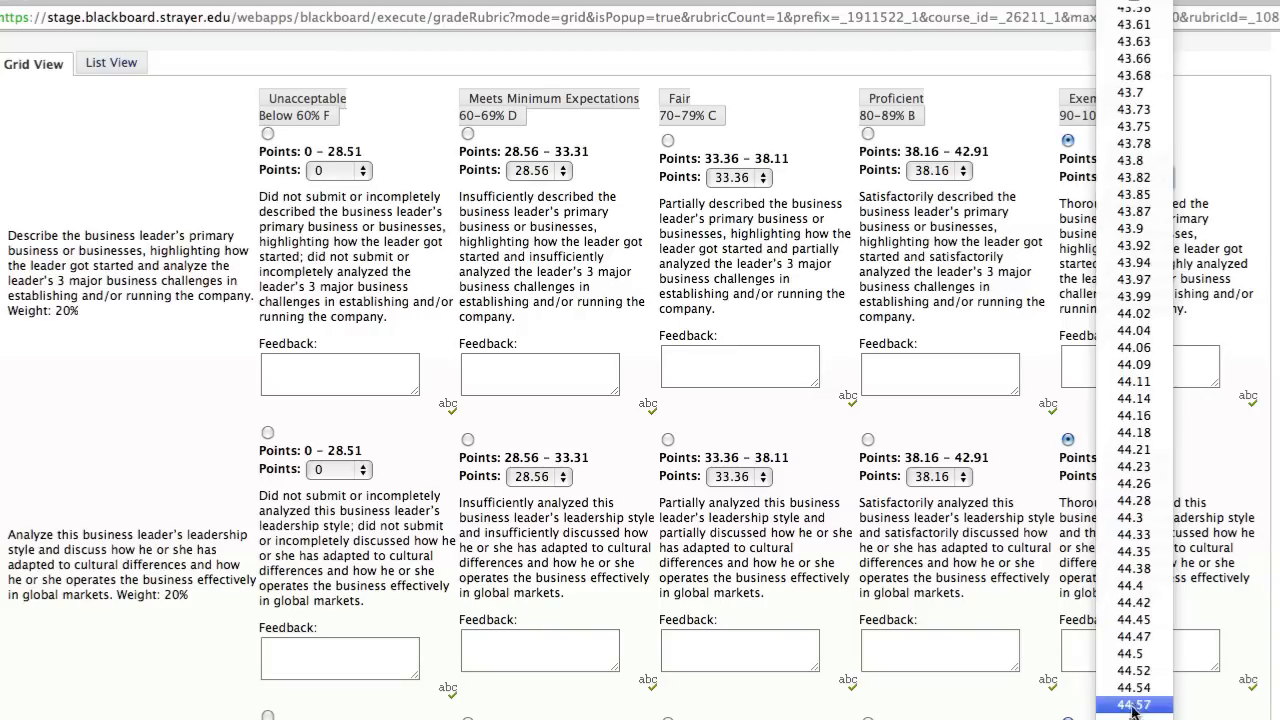
{"action": "scroll", "coordinate": [1134, 700], "scroll_direction": "down", "scroll_amount": 10}
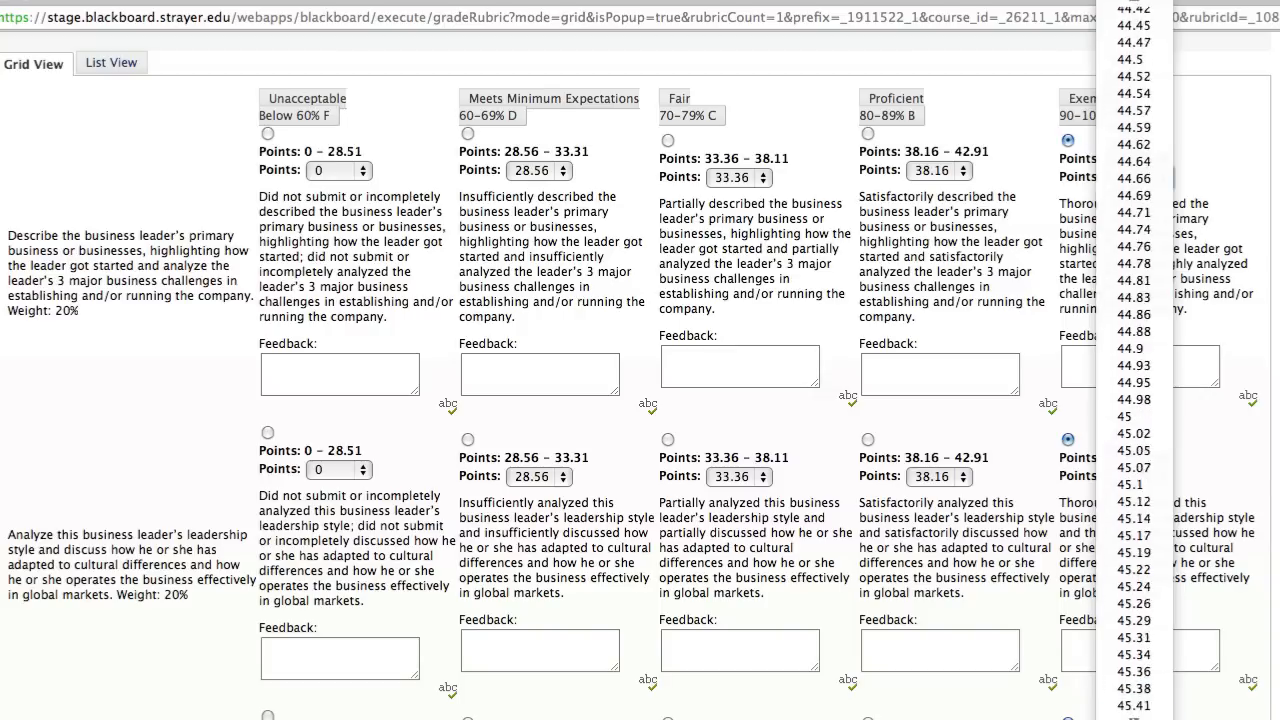
{"action": "scroll", "coordinate": [1134, 705], "scroll_direction": "down", "scroll_amount": 1}
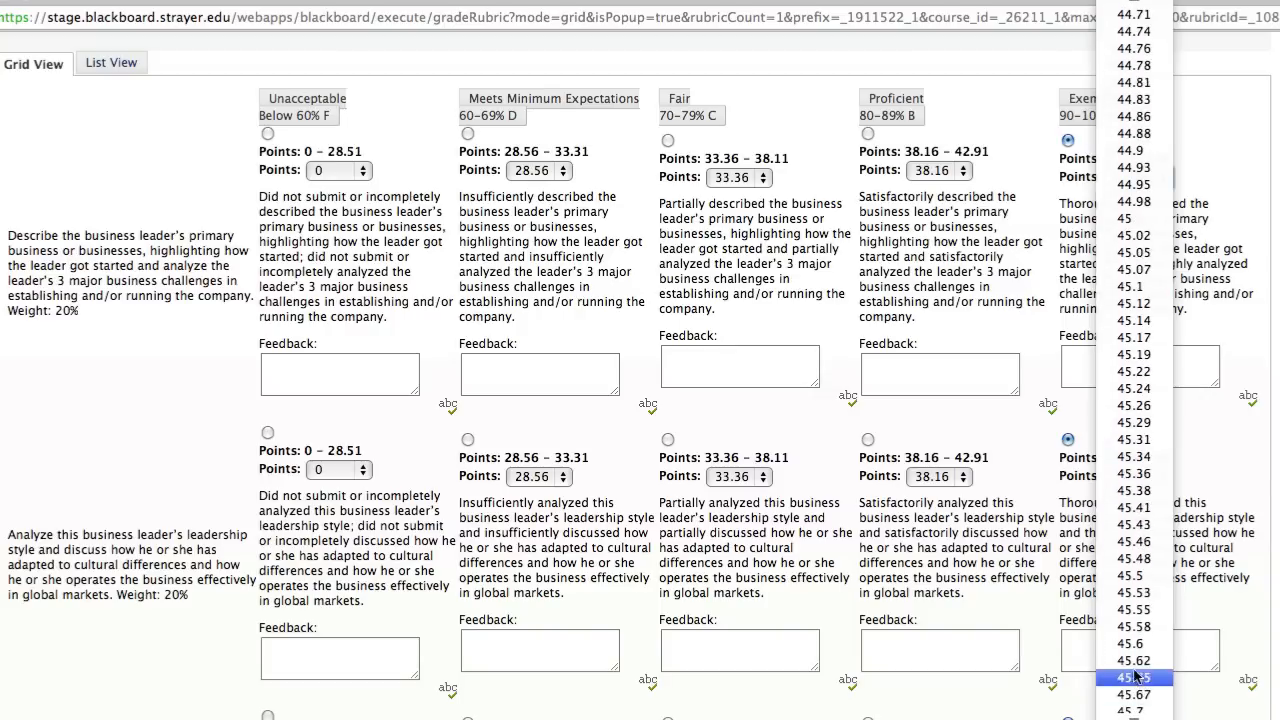
{"action": "left_click", "coordinate": [1134, 559]}
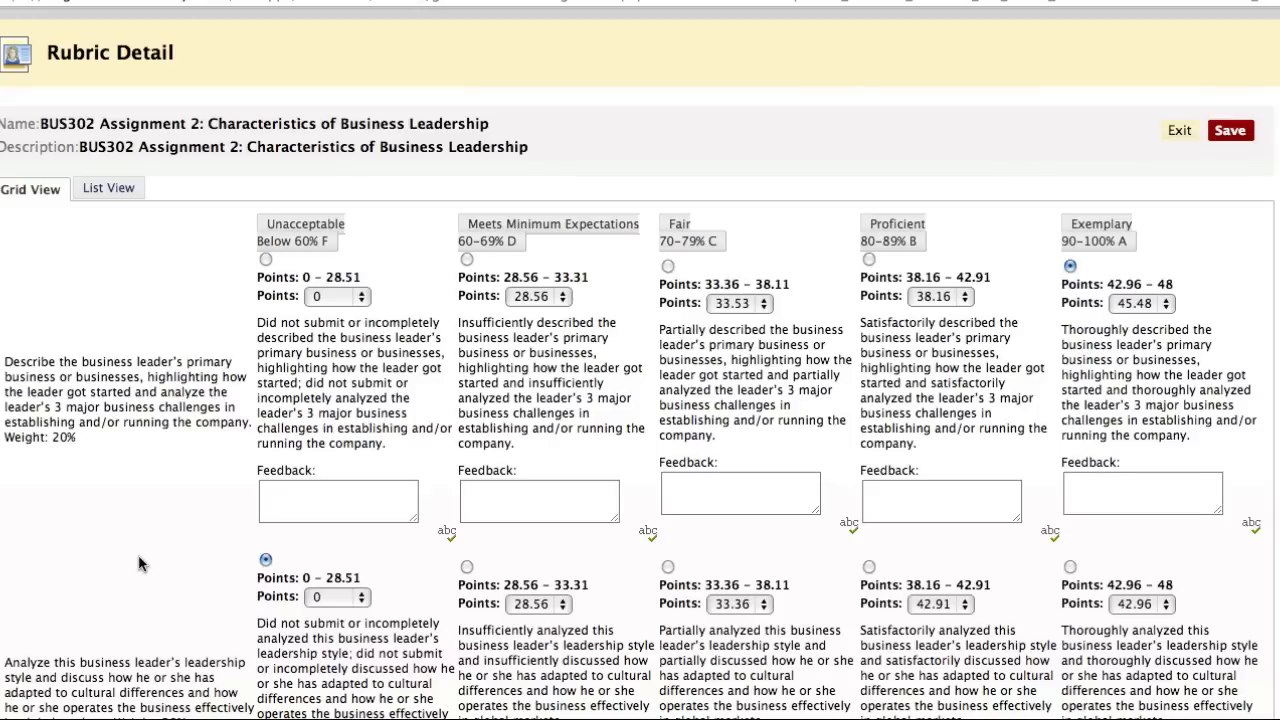
Enter the feedback "Great job!" for the first criterion's Exemplary rating
{"action": "left_click", "coordinate": [1112, 495]}
{"action": "type", "text": "Great job"}
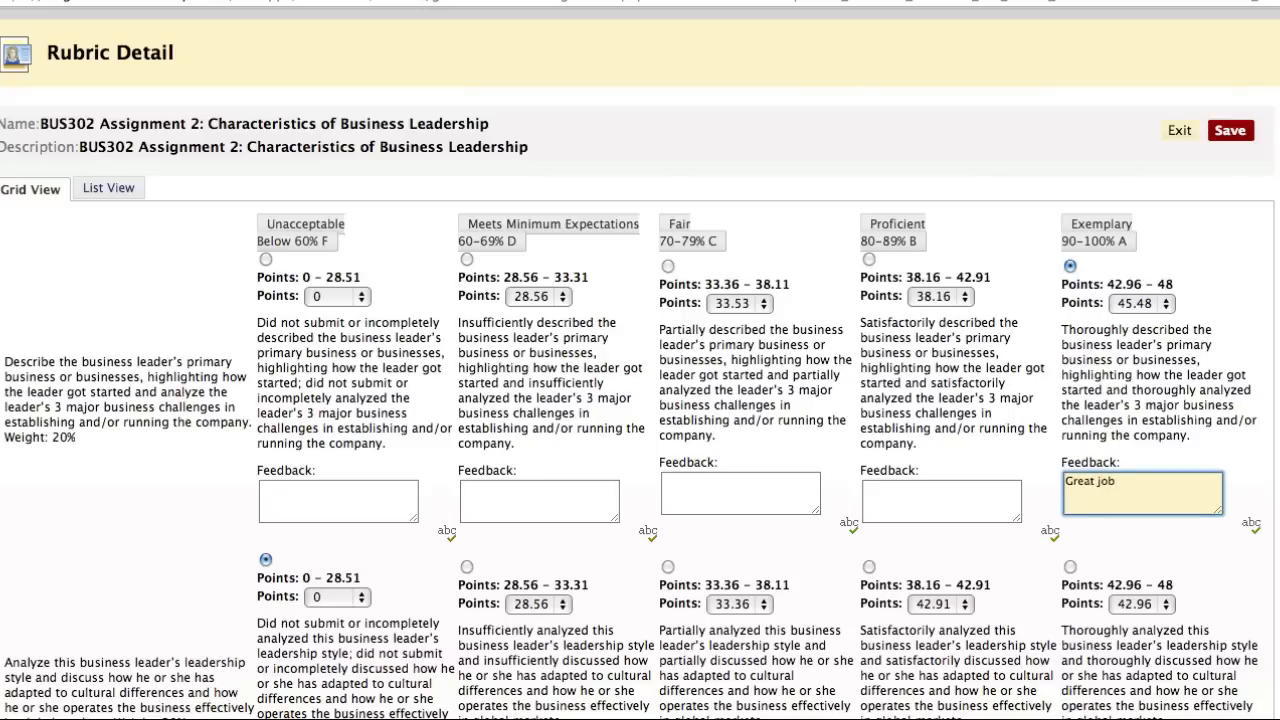
{"action": "type", "text": "!"}
Rate the second criterion, on leadership style and cultural differences, as Proficient with 38.16 points
{"action": "scroll", "coordinate": [1110, 493], "scroll_direction": "down", "scroll_amount": 5}
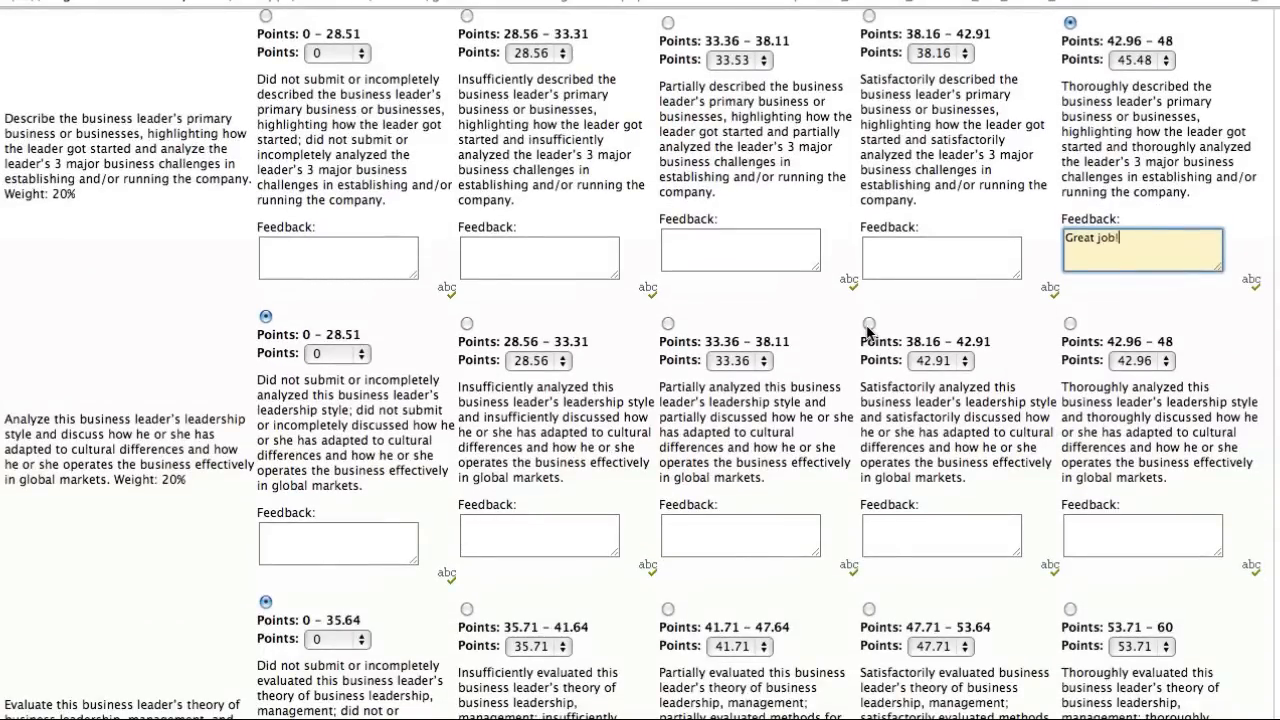
{"action": "left_click", "coordinate": [867, 325]}
{"action": "left_click", "coordinate": [930, 361]}
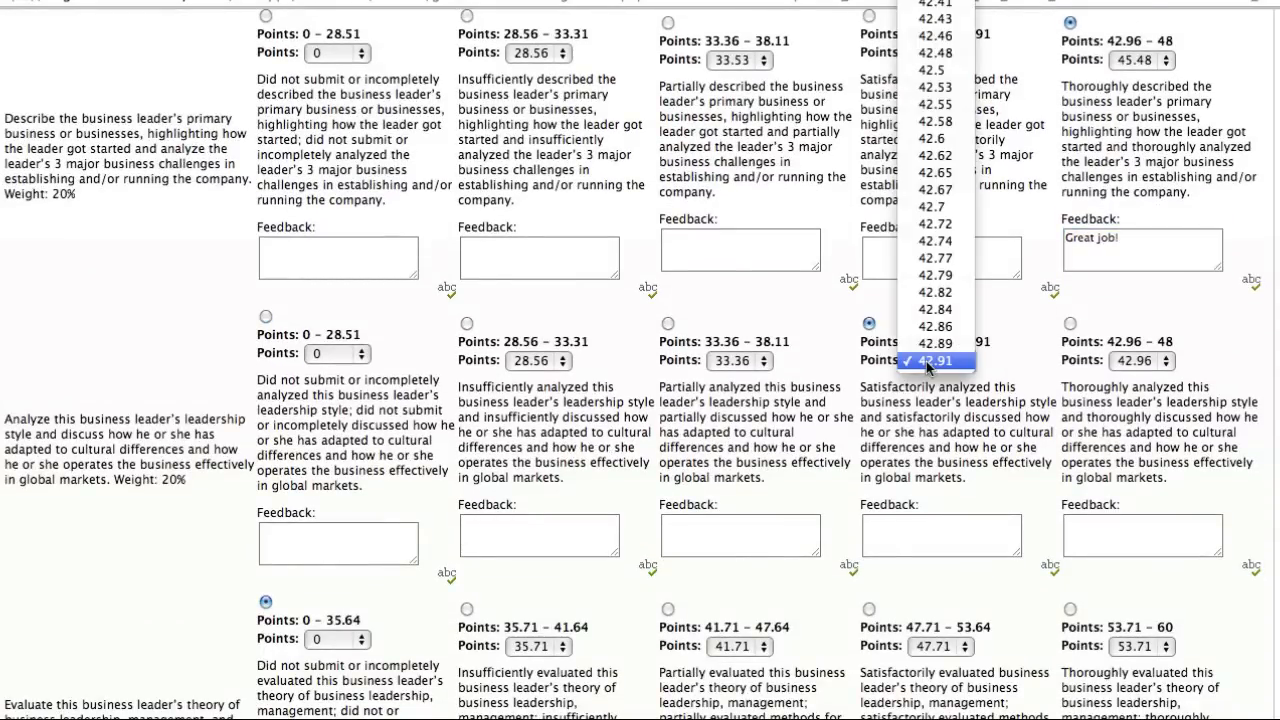
{"action": "scroll", "coordinate": [930, 340], "scroll_direction": "up", "scroll_amount": 20}
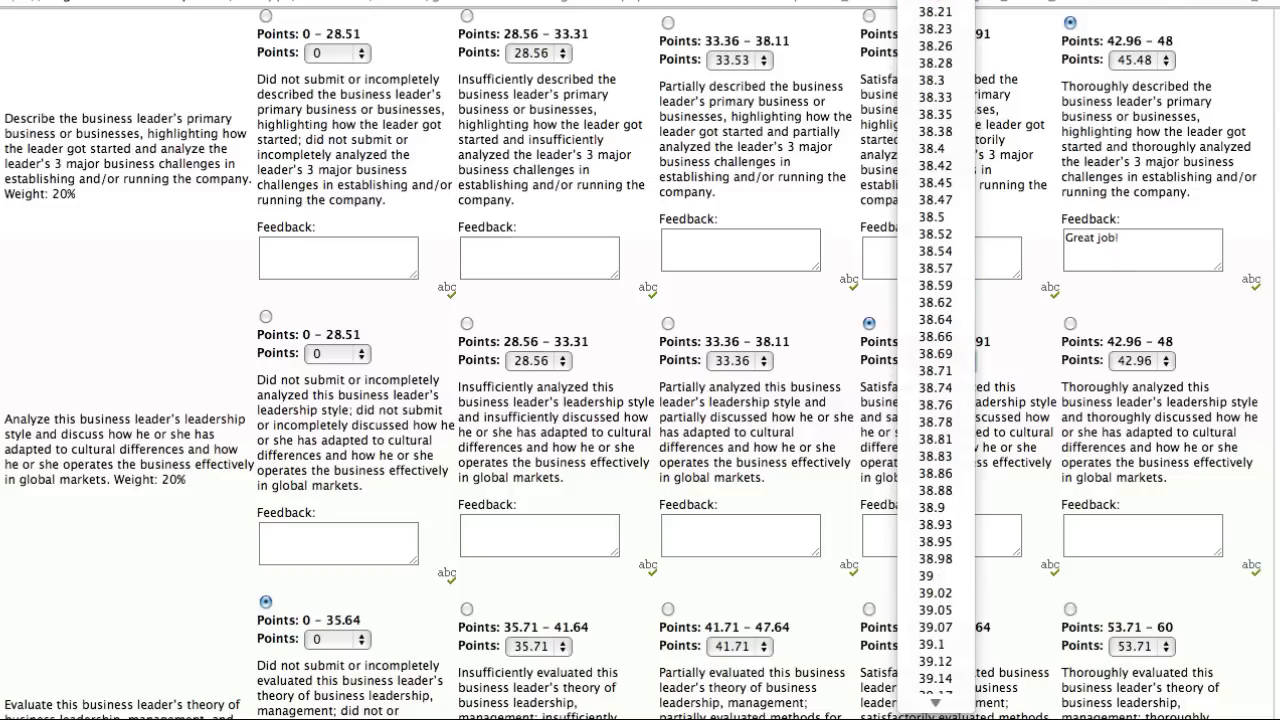
{"action": "left_click", "coordinate": [935, 12]}
Enter the feedback "Please email me for additional help." for the second criterion's Proficient rating
{"action": "left_click", "coordinate": [926, 540]}
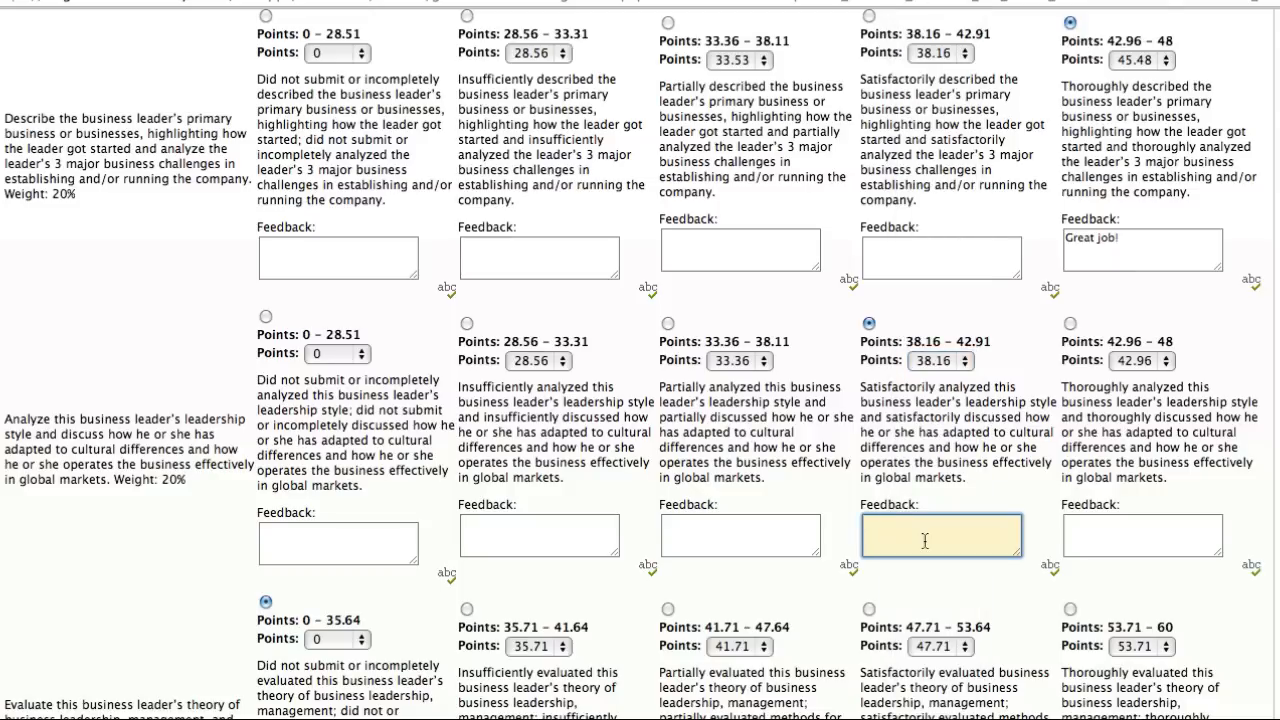
{"action": "type", "text": "Please email me for additional"}
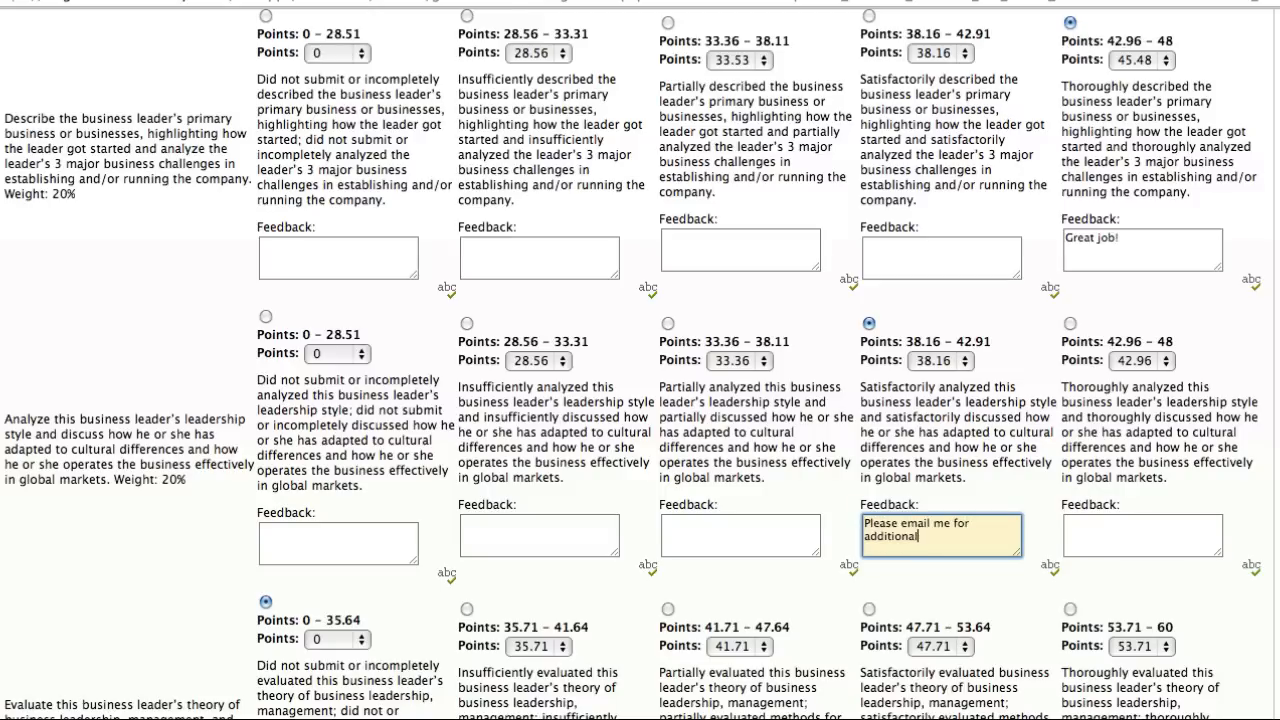
{"action": "type", "text": " help."}
Rate the third criterion, on the theory of business leadership and motivation, as Exemplary with 60 points
{"action": "scroll", "coordinate": [872, 514], "scroll_direction": "down", "scroll_amount": 2}
{"action": "scroll", "coordinate": [872, 514], "scroll_direction": "down", "scroll_amount": 5}
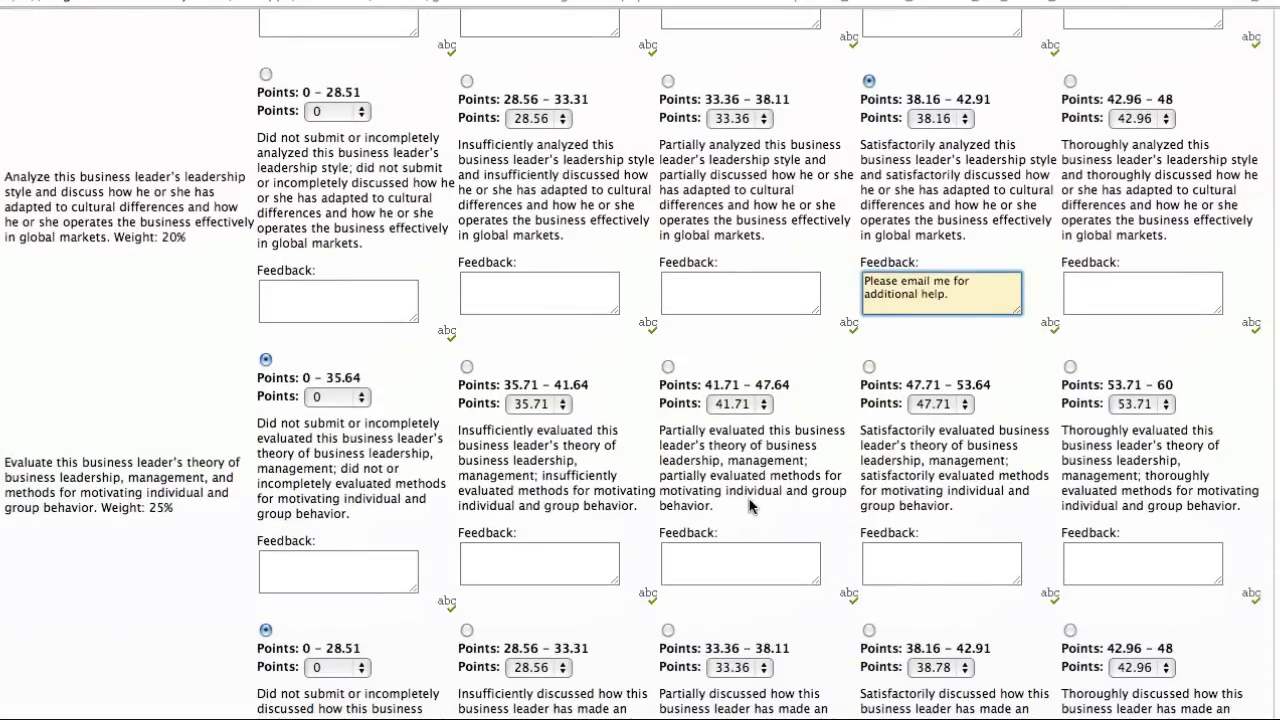
{"action": "left_click", "coordinate": [1070, 368]}
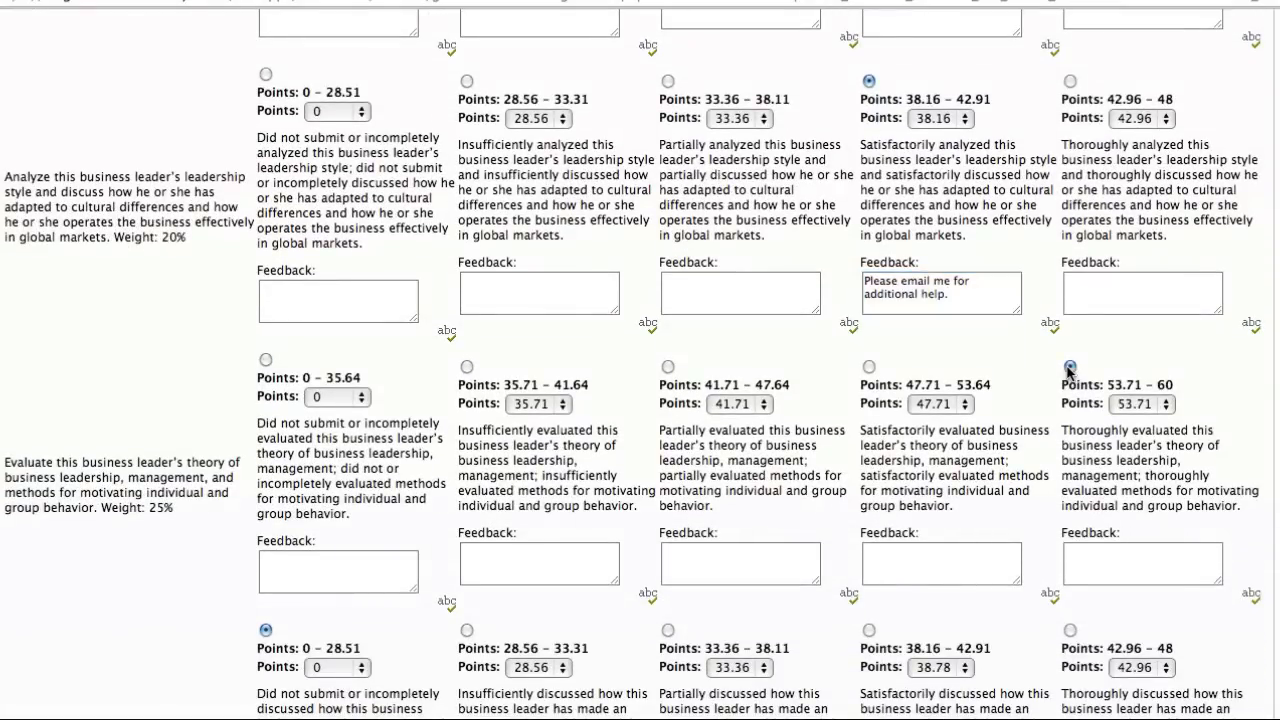
{"action": "left_click", "coordinate": [1137, 404]}
{"action": "scroll", "coordinate": [1137, 625], "scroll_direction": "down", "scroll_amount": 10}
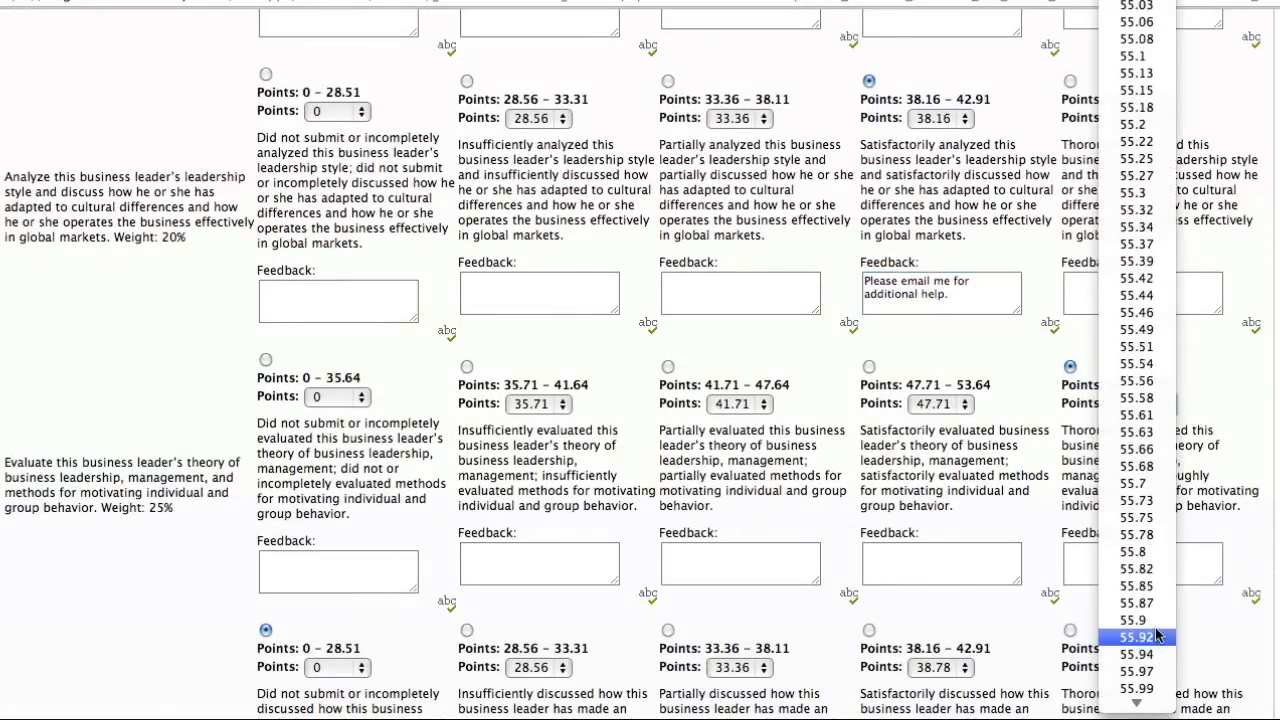
{"action": "scroll", "coordinate": [1150, 640], "scroll_direction": "down", "scroll_amount": 10}
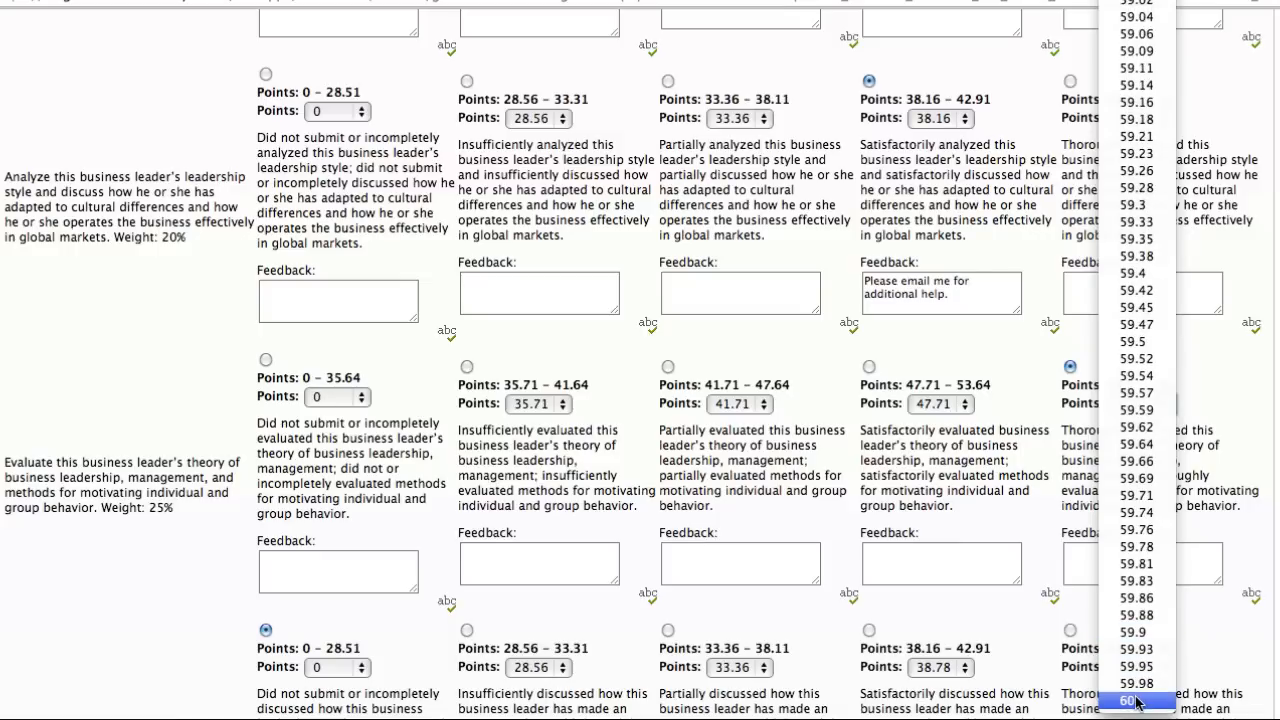
{"action": "left_click", "coordinate": [1137, 692]}
Enter the feedback "Nice job. Very thorough reading and comprehension." for the third criterion's Exemplary rating
{"action": "left_click", "coordinate": [1107, 566]}
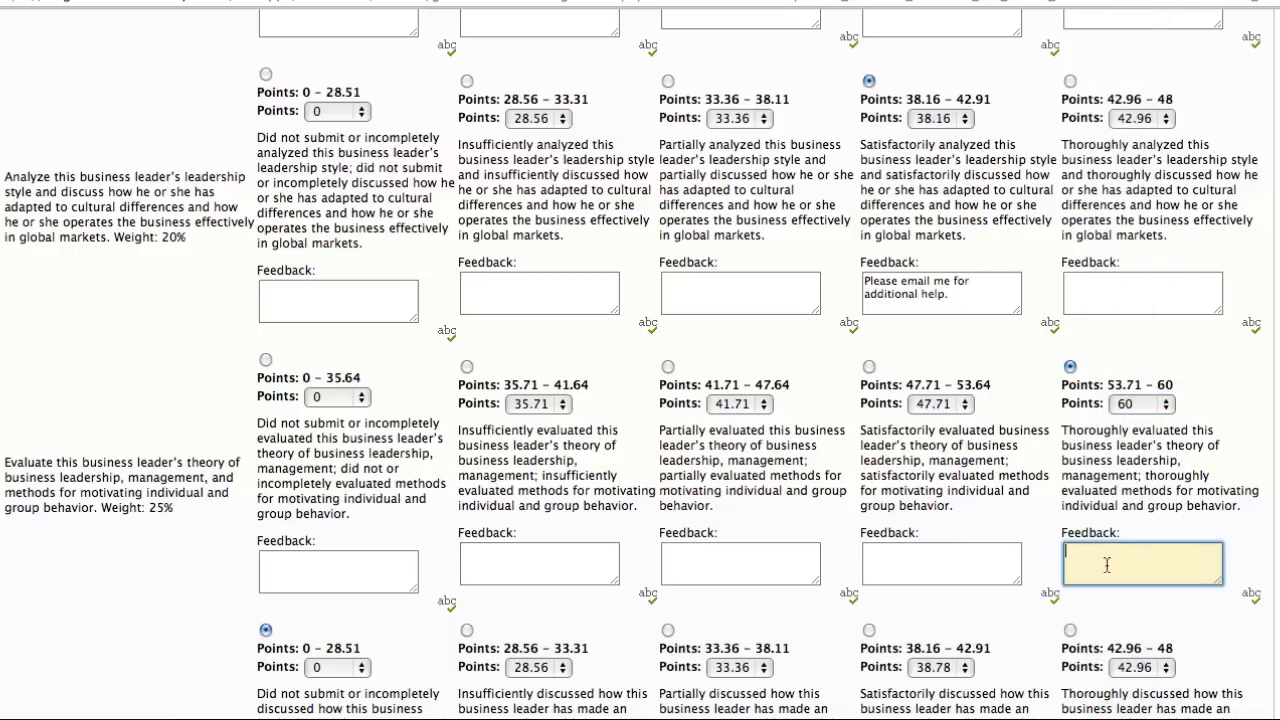
{"action": "type", "text": "Nice job.  Very thorough "}
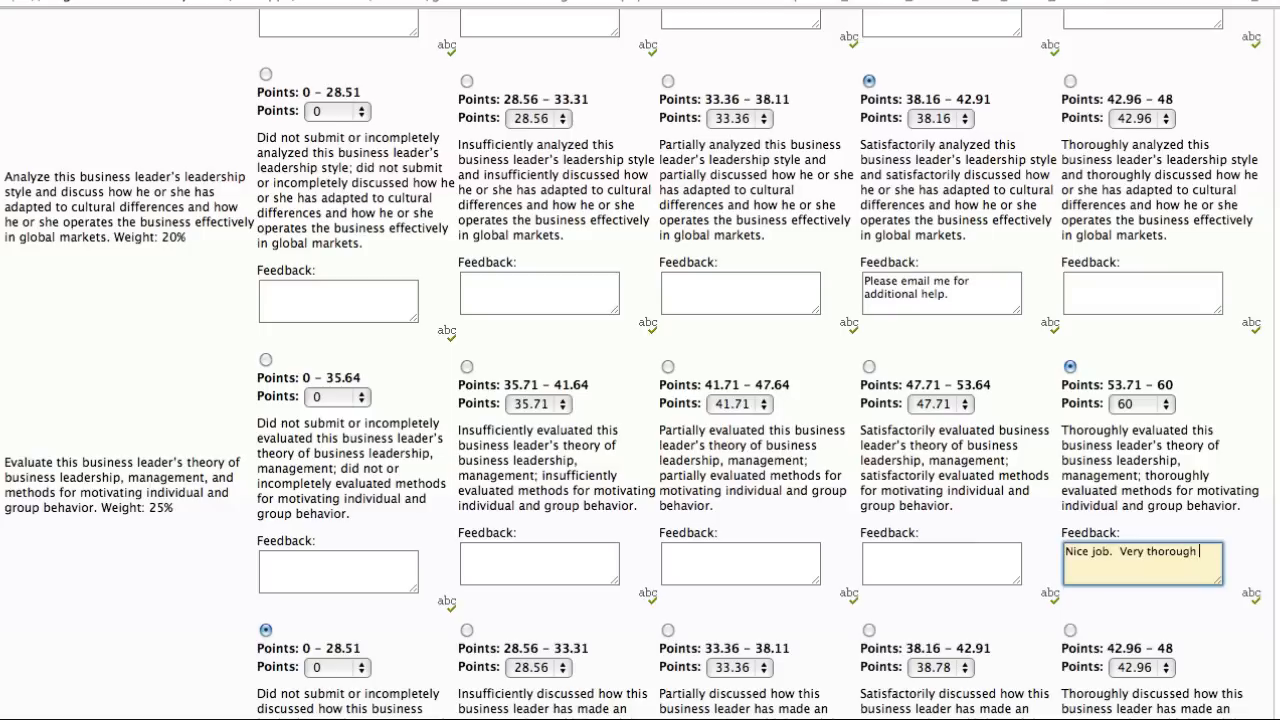
{"action": "type", "text": "reading and comprehension."}
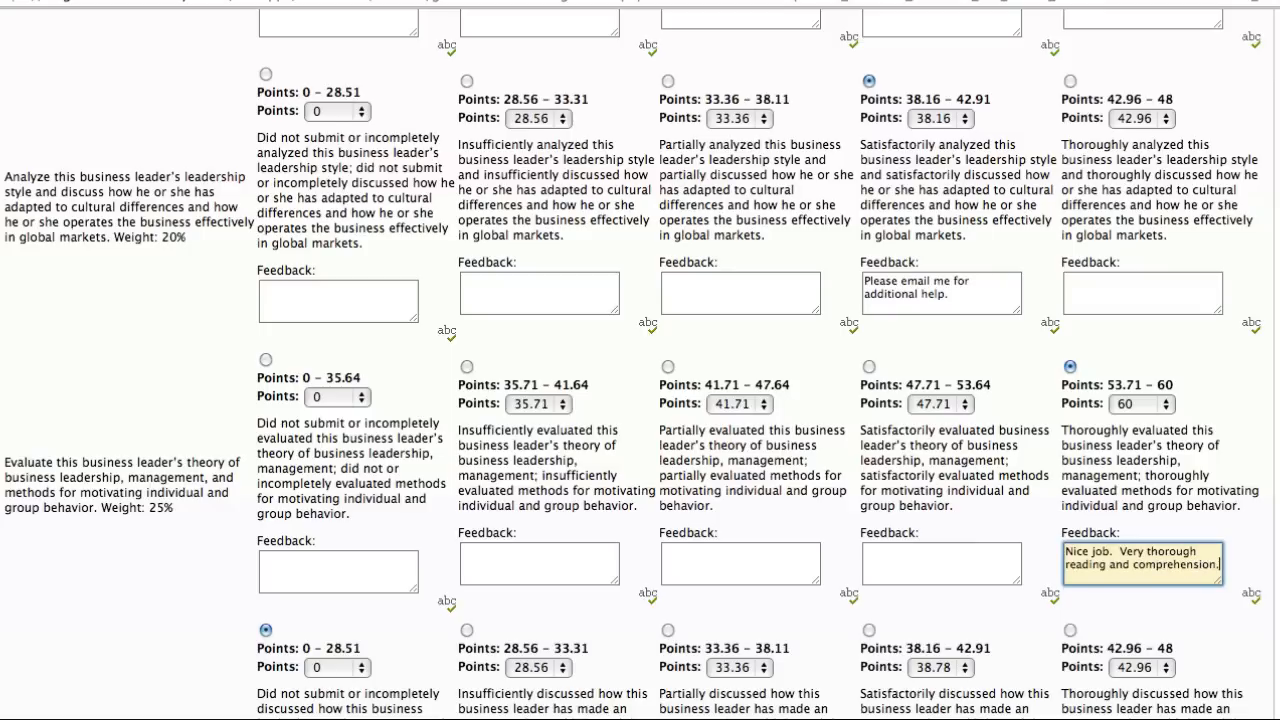
{"action": "left_click", "coordinate": [1188, 612]}
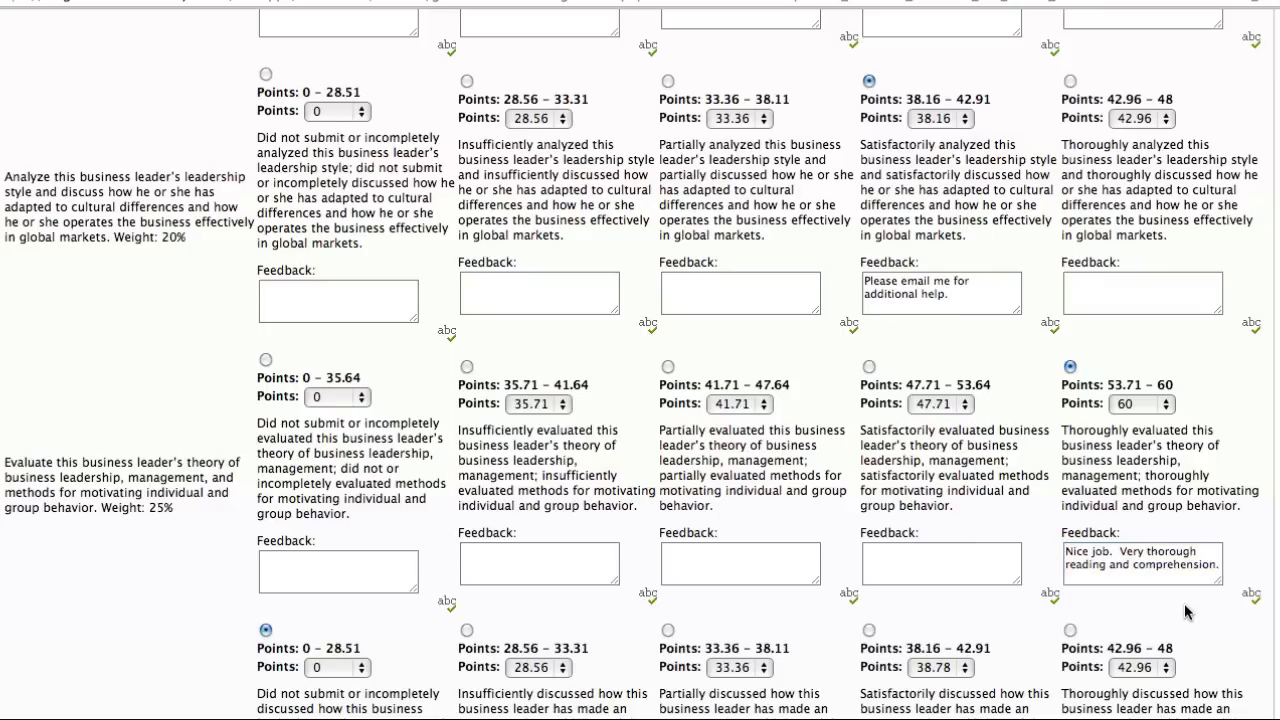
Rate the fourth criterion, on the business leader's impact on the world, as Fair with 33.36 points
{"action": "scroll", "coordinate": [1187, 612], "scroll_direction": "down", "scroll_amount": 3}
{"action": "scroll", "coordinate": [1190, 608], "scroll_direction": "down", "scroll_amount": 2}
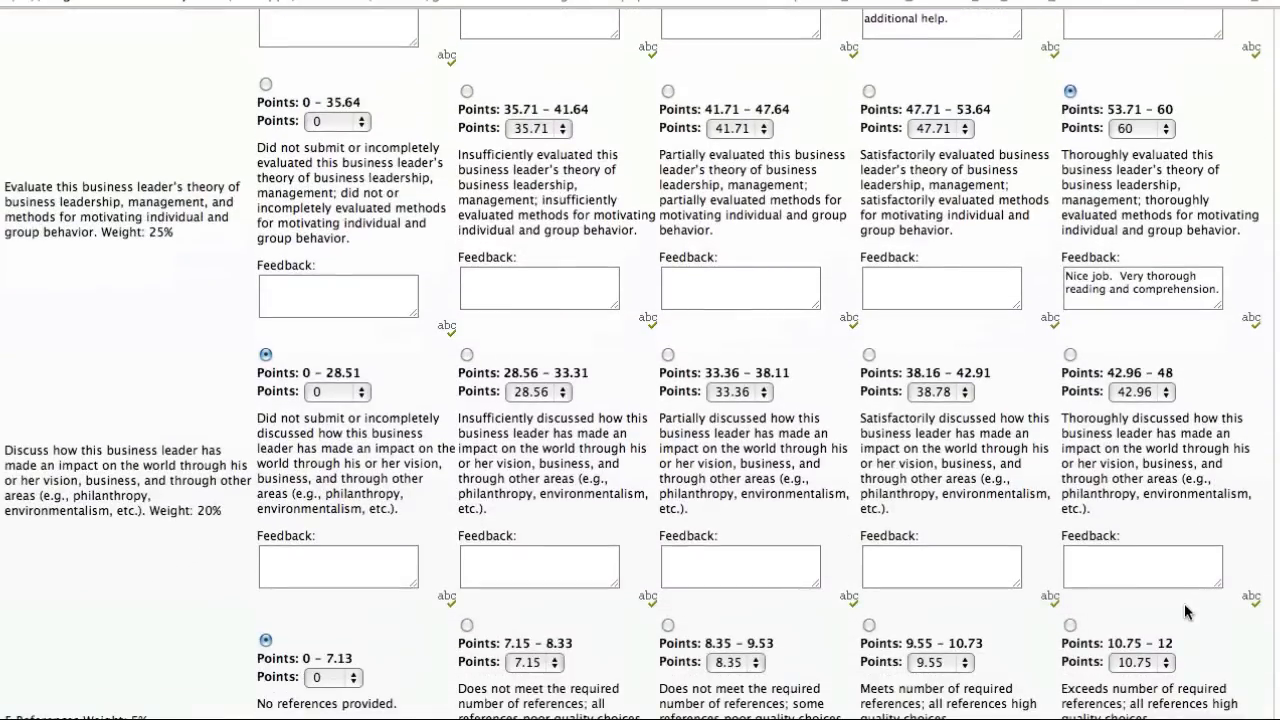
{"action": "left_click", "coordinate": [668, 355]}
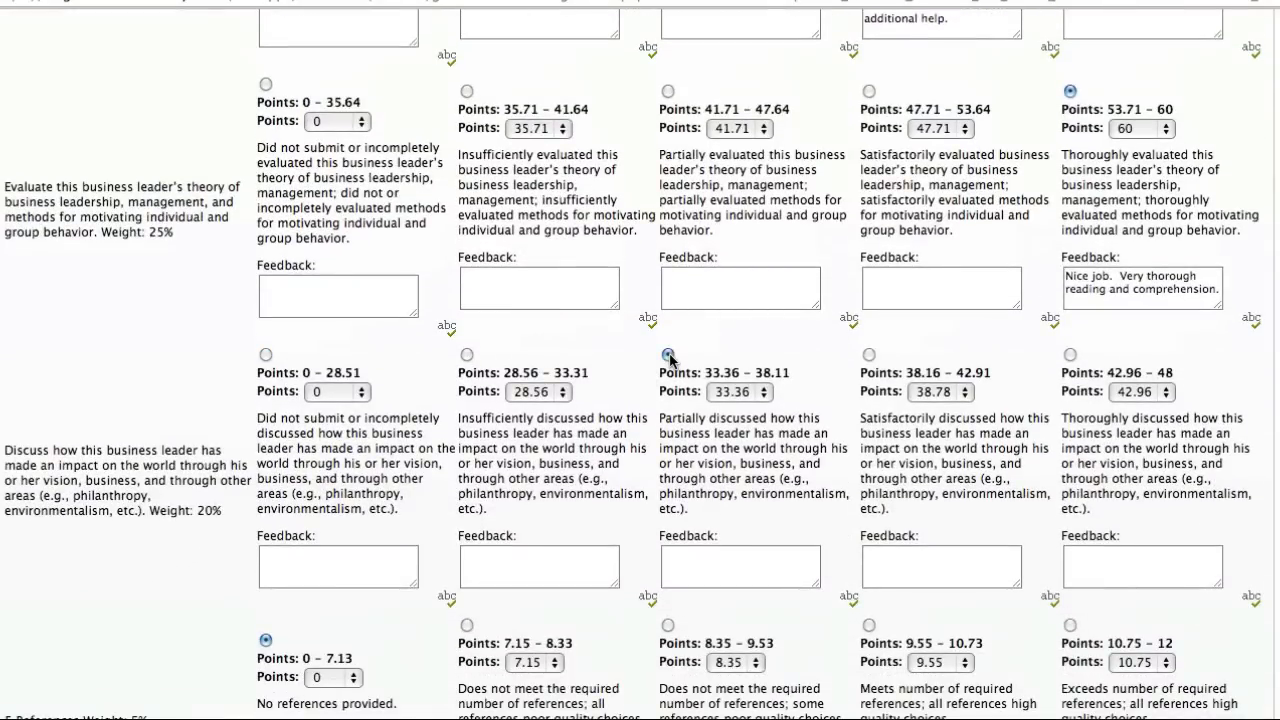
Enter the feedback "Nice job but please be a little more detailed for the next assignment." for the fourth criterion's Fair rating
{"action": "left_click", "coordinate": [697, 567]}
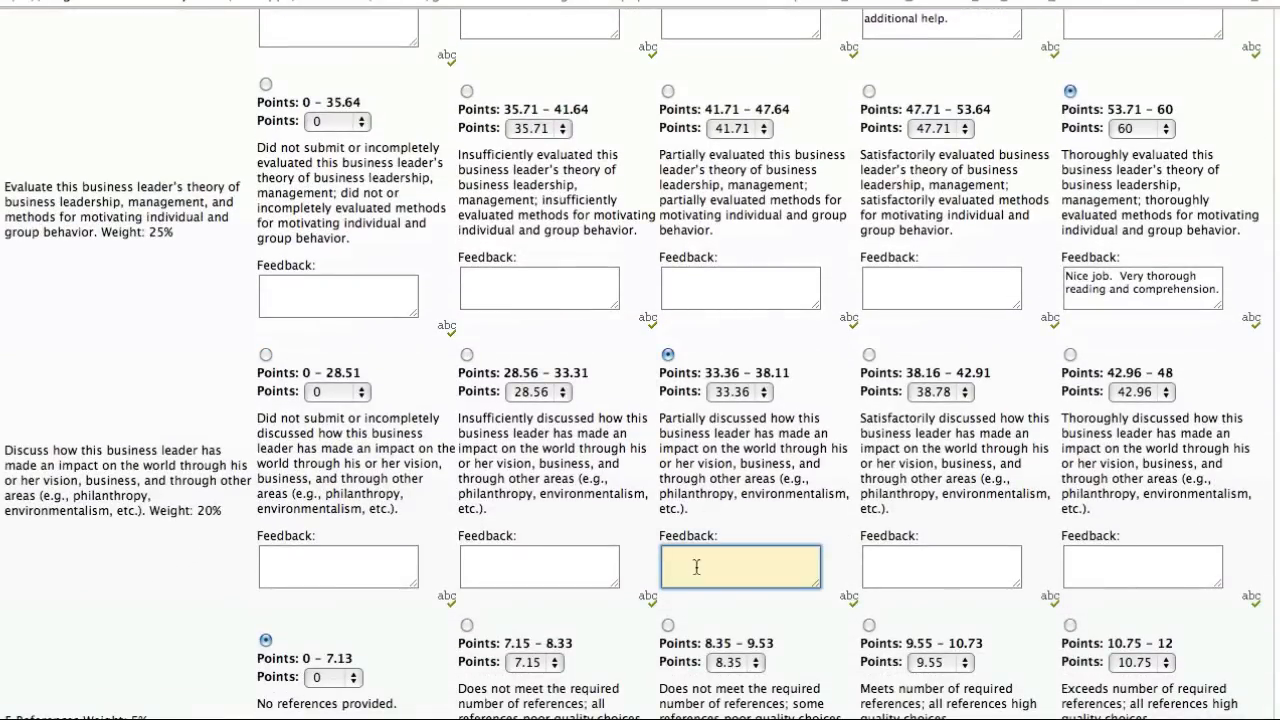
{"action": "type", "text": "Nice job but plea"}
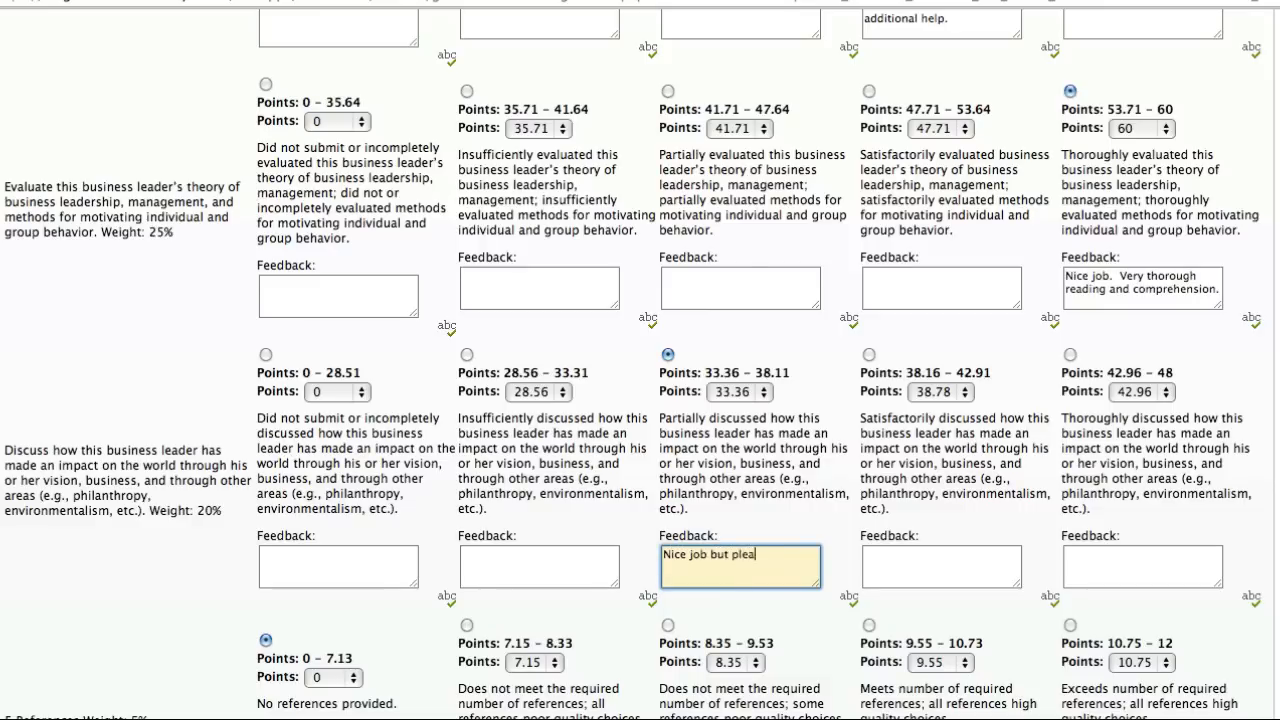
{"action": "type", "text": "se be a little more detailed"}
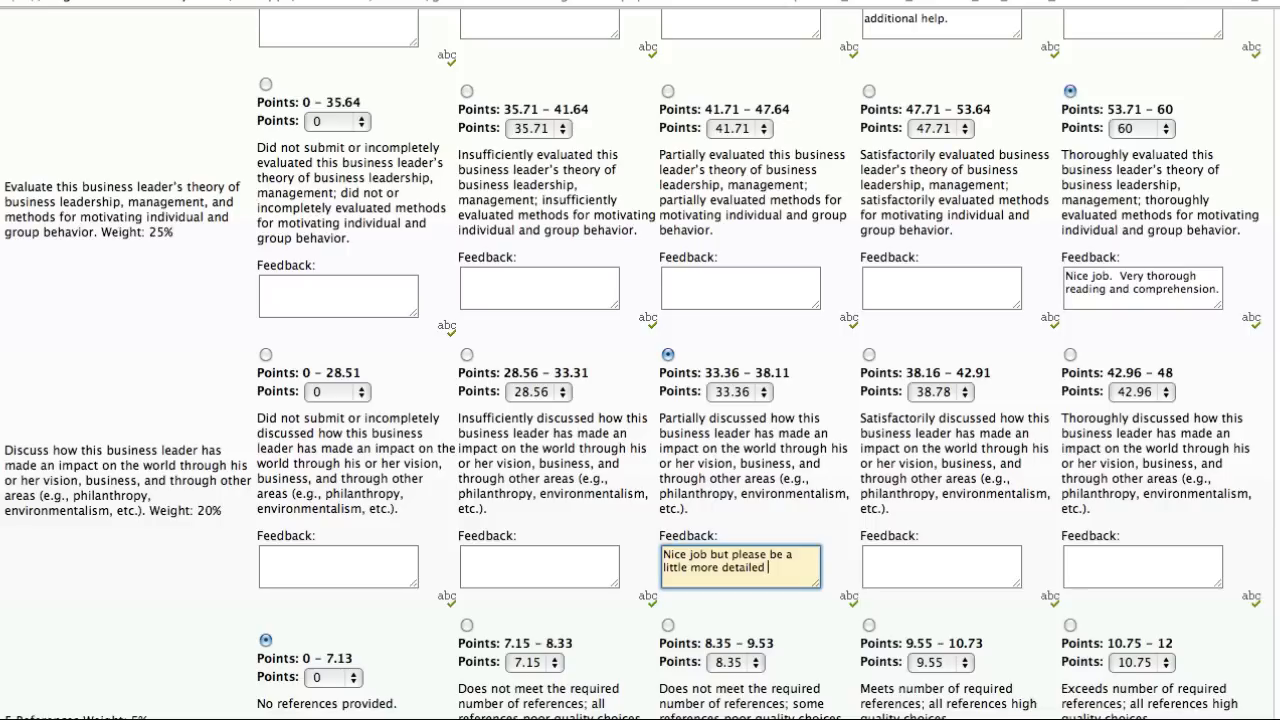
{"action": "type", "text": " for the next assignment."}
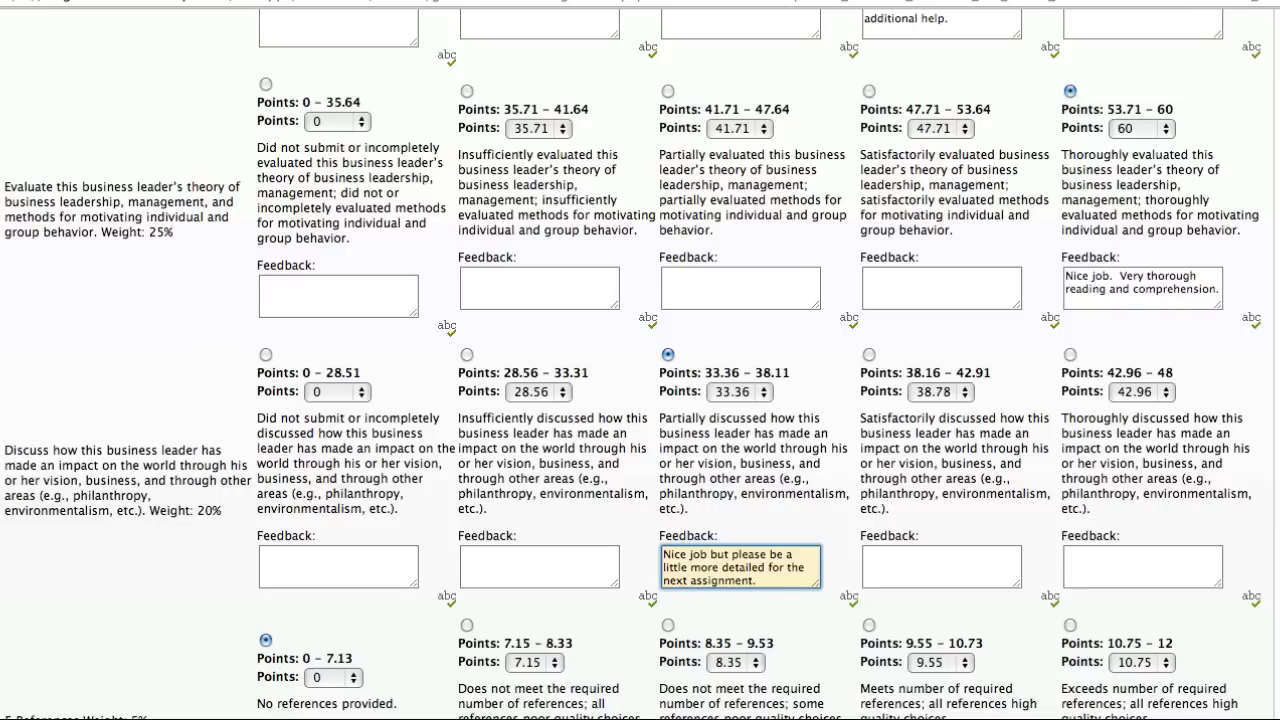
{"action": "left_click", "coordinate": [811, 599]}
Rate the 5 References criterion as Proficient with 10.46 points
{"action": "scroll", "coordinate": [811, 599], "scroll_direction": "down", "scroll_amount": 2}
{"action": "scroll", "coordinate": [811, 607], "scroll_direction": "down", "scroll_amount": 5}
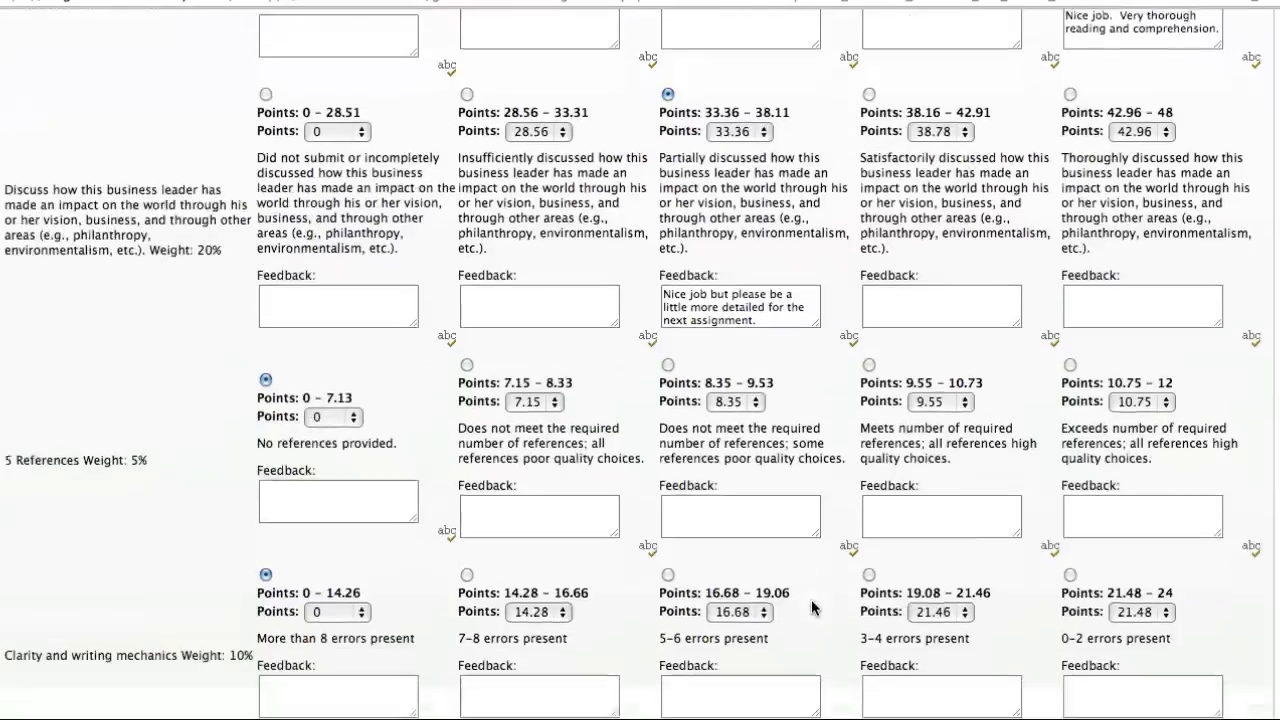
{"action": "left_click", "coordinate": [868, 277]}
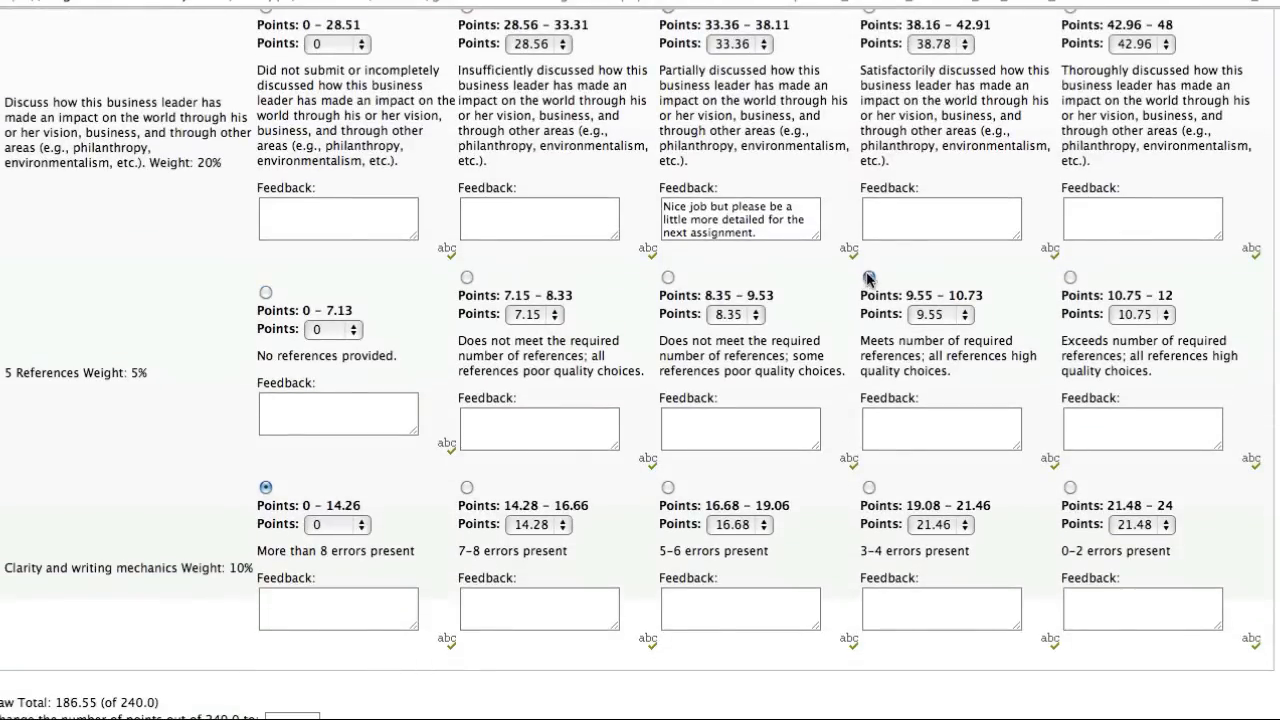
{"action": "left_click", "coordinate": [942, 315]}
{"action": "scroll", "coordinate": [947, 698], "scroll_direction": "down", "scroll_amount": 5}
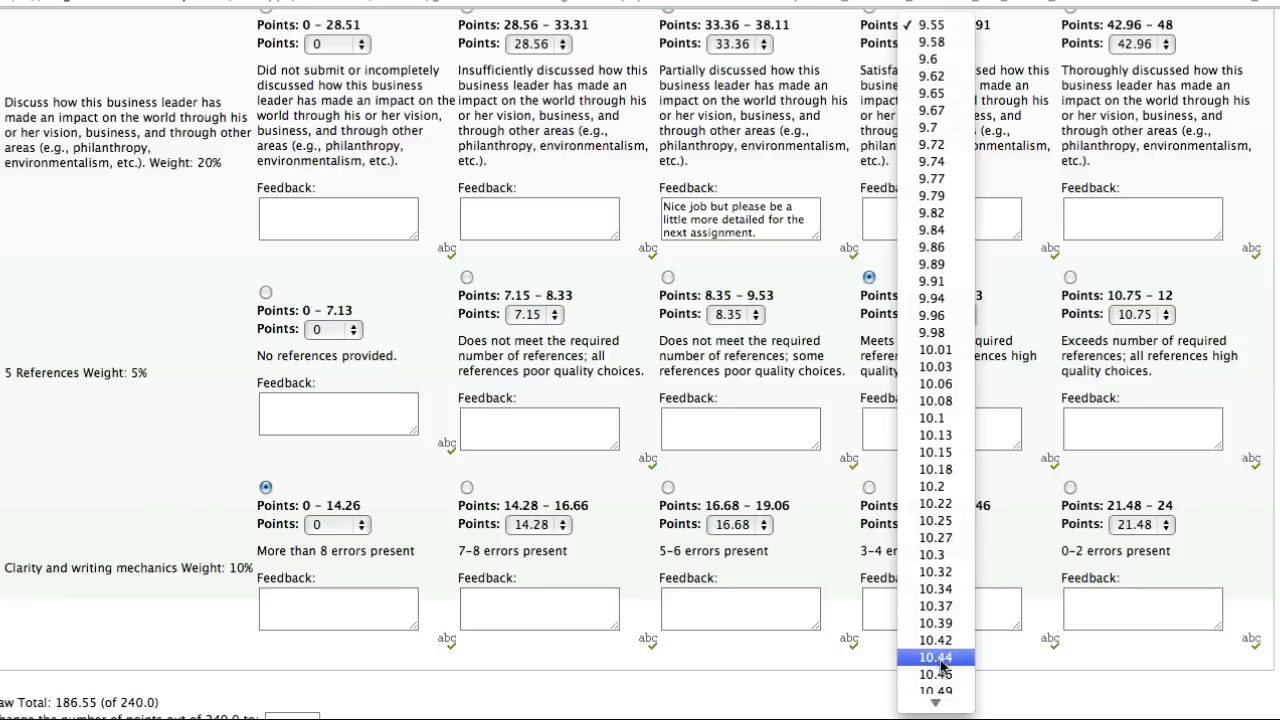
{"action": "left_click", "coordinate": [943, 675]}
Rate the clarity and writing mechanics criterion as Proficient, 3-4 errors present, with 19.08 points
{"action": "left_click", "coordinate": [868, 487]}
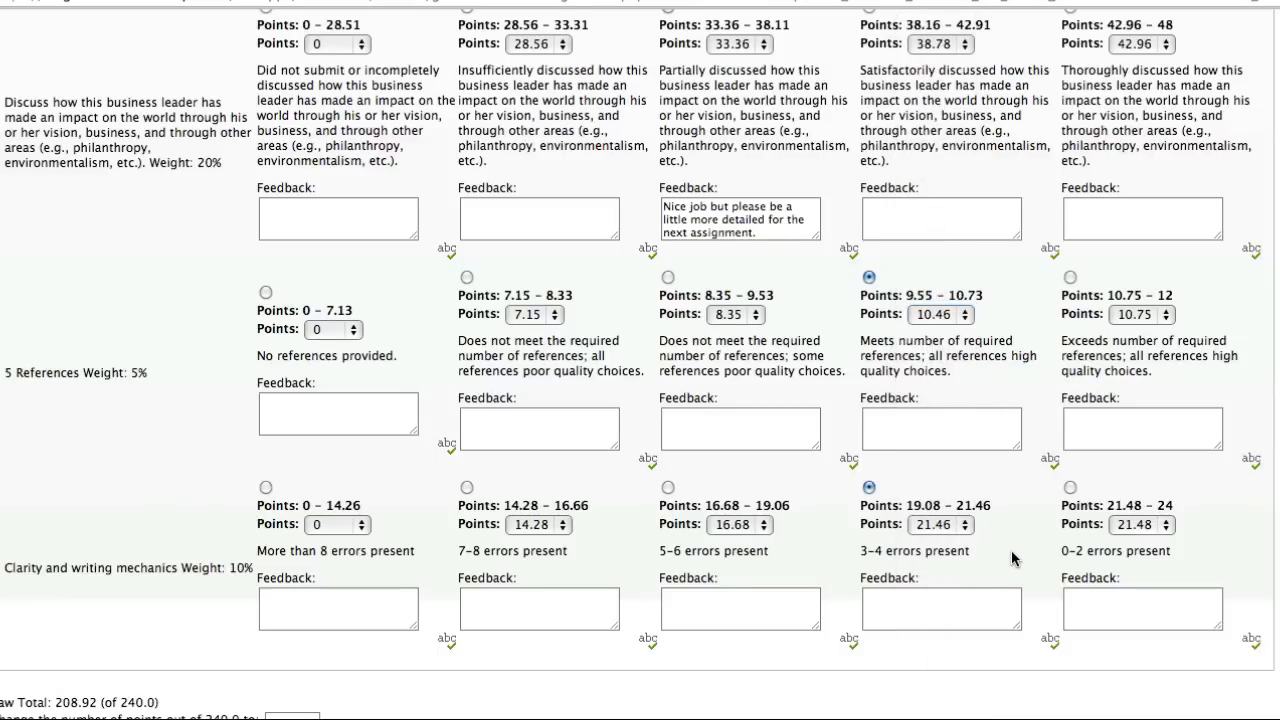
{"action": "scroll", "coordinate": [1008, 555], "scroll_direction": "down", "scroll_amount": 2}
{"action": "left_click", "coordinate": [955, 422]}
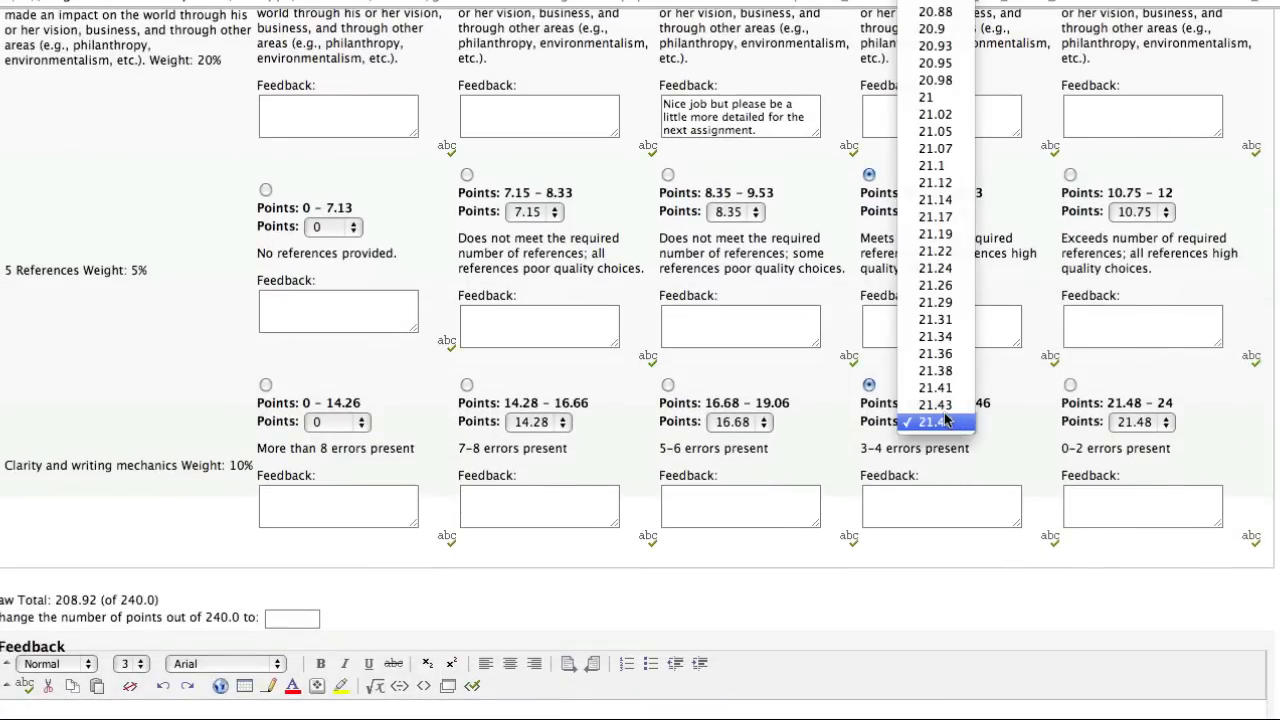
{"action": "scroll", "coordinate": [943, 414], "scroll_direction": "up", "scroll_amount": 10}
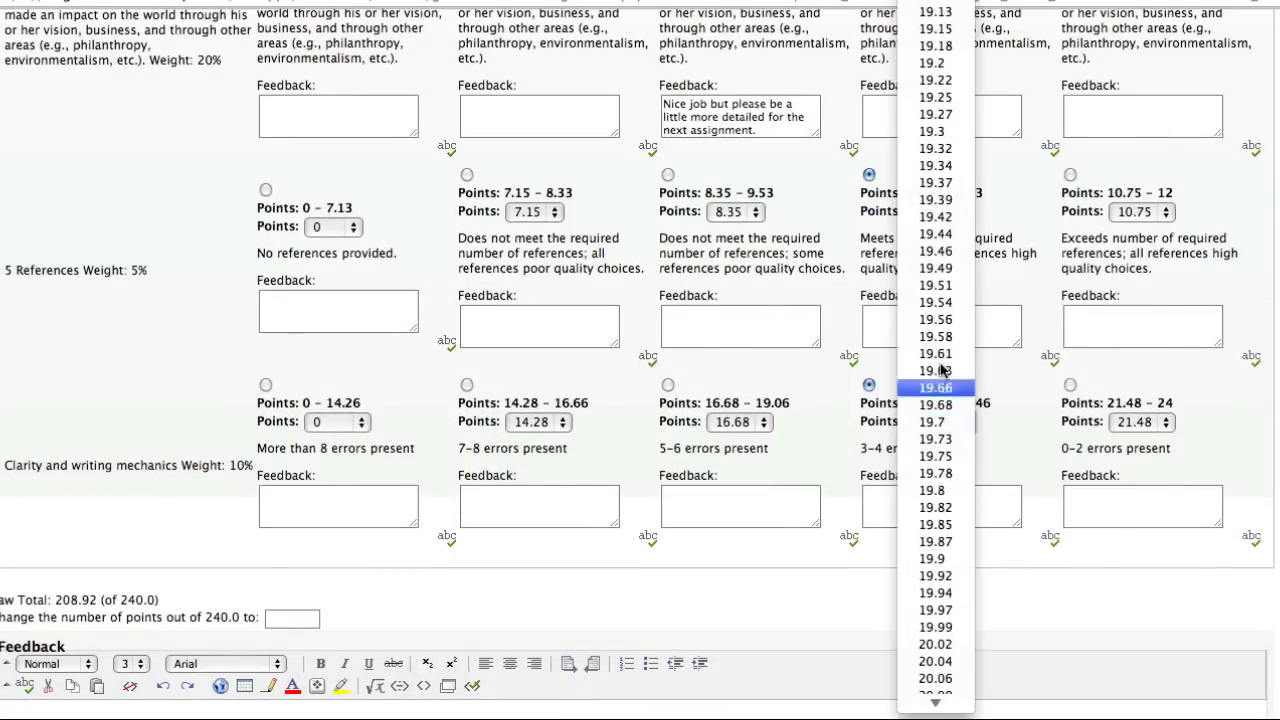
{"action": "left_click", "coordinate": [928, 13]}
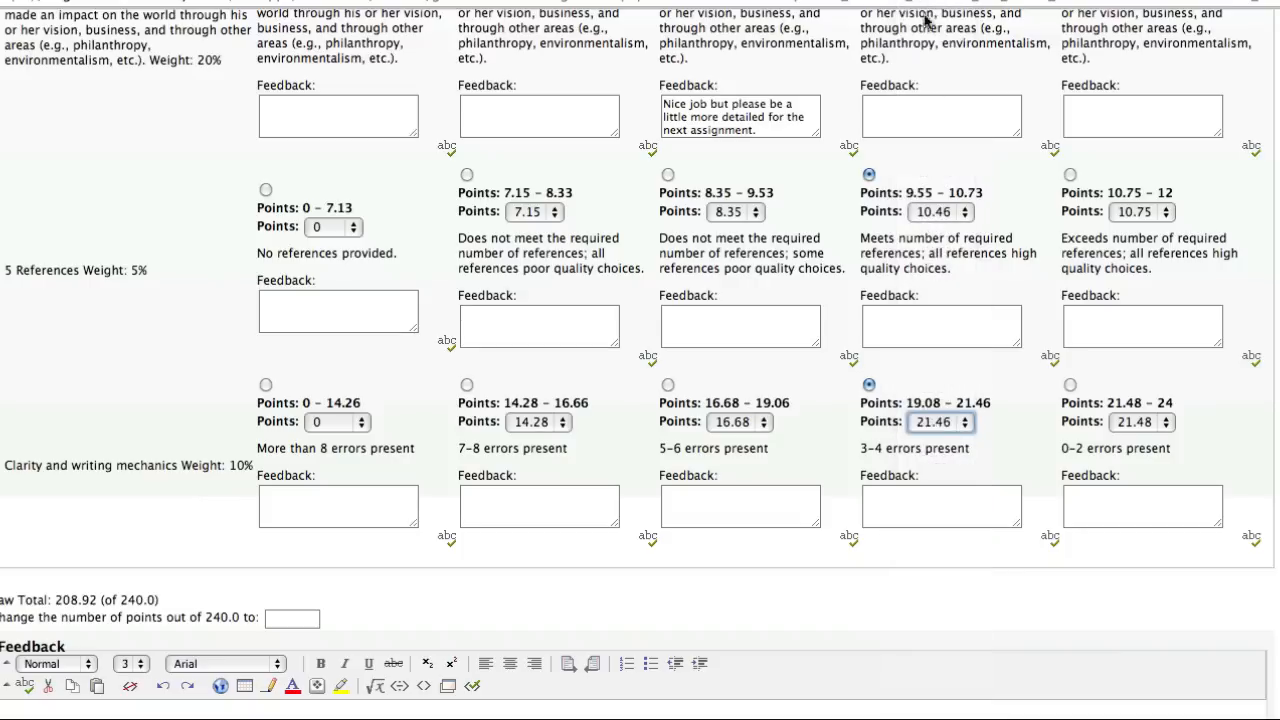
{"action": "left_click", "coordinate": [922, 557]}
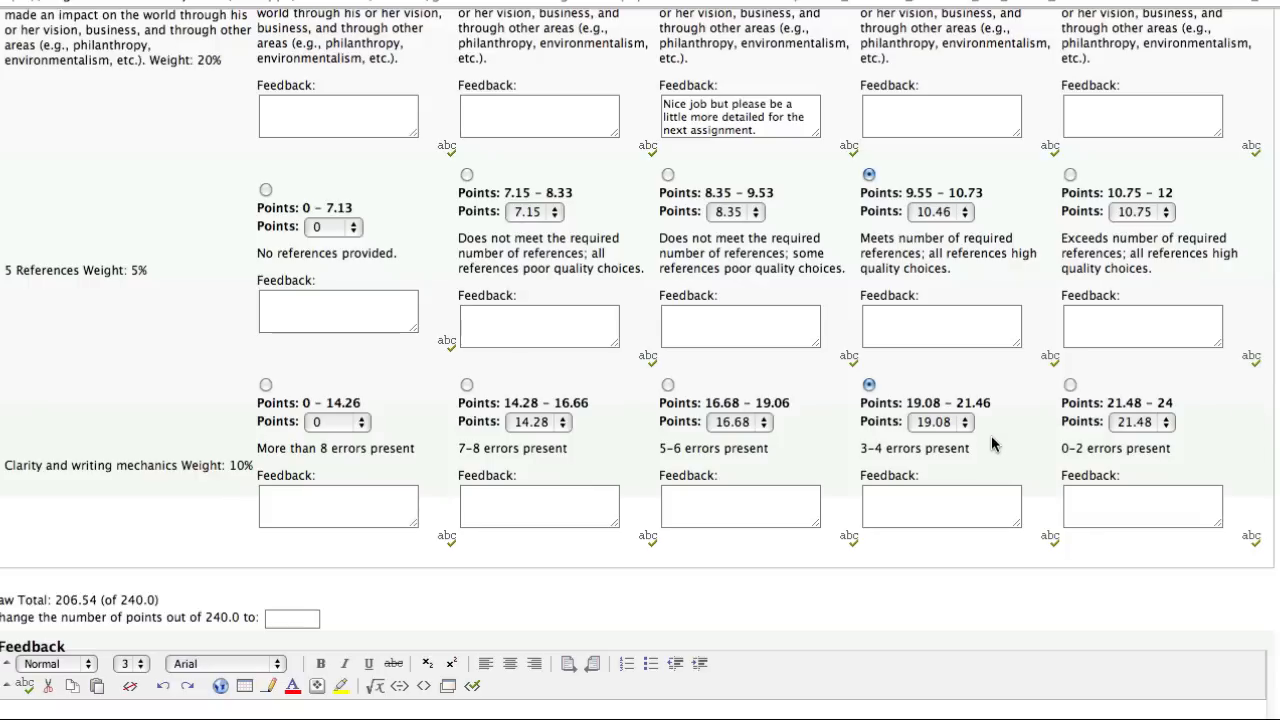
Change the first criterion's rating to Fair with 33.53 points and enter the feedback "Please contact me for additional help."
{"action": "scroll", "coordinate": [940, 398], "scroll_direction": "up", "scroll_amount": 5}
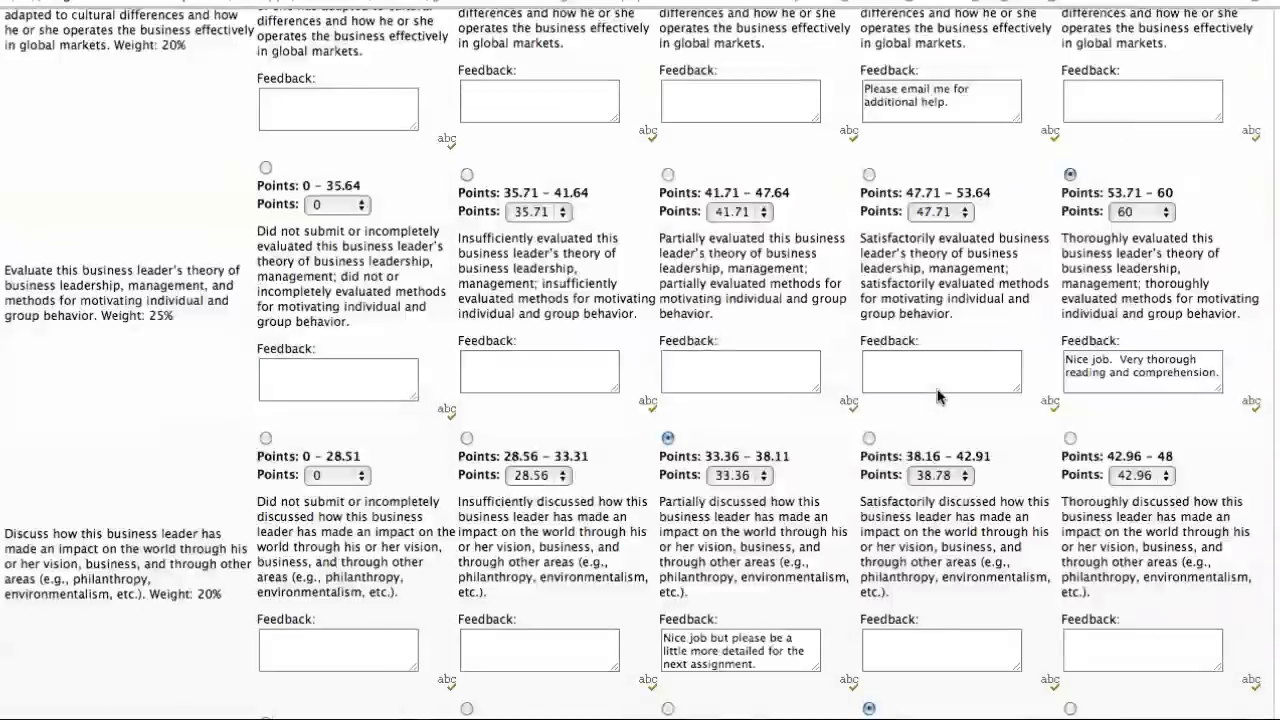
{"action": "scroll", "coordinate": [940, 398], "scroll_direction": "up", "scroll_amount": 10}
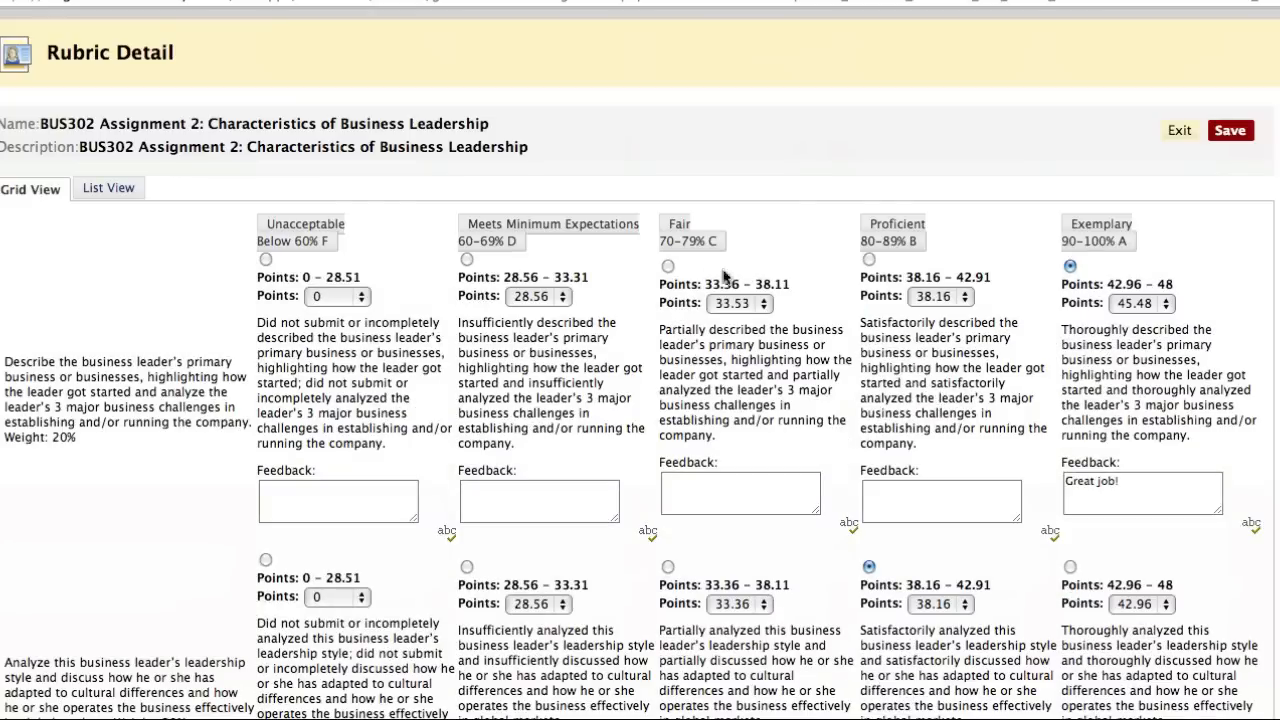
{"action": "left_click", "coordinate": [668, 267]}
{"action": "left_click", "coordinate": [759, 499]}
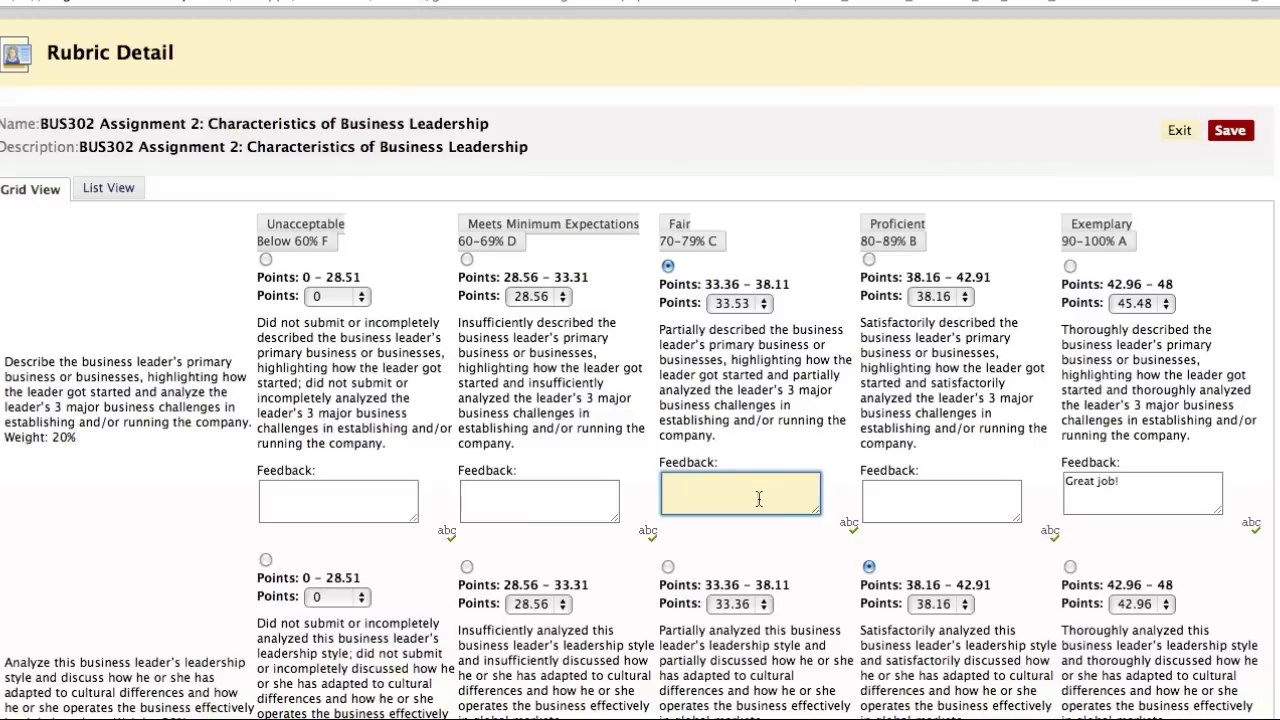
{"action": "type", "text": "Please contact me for additional help"}
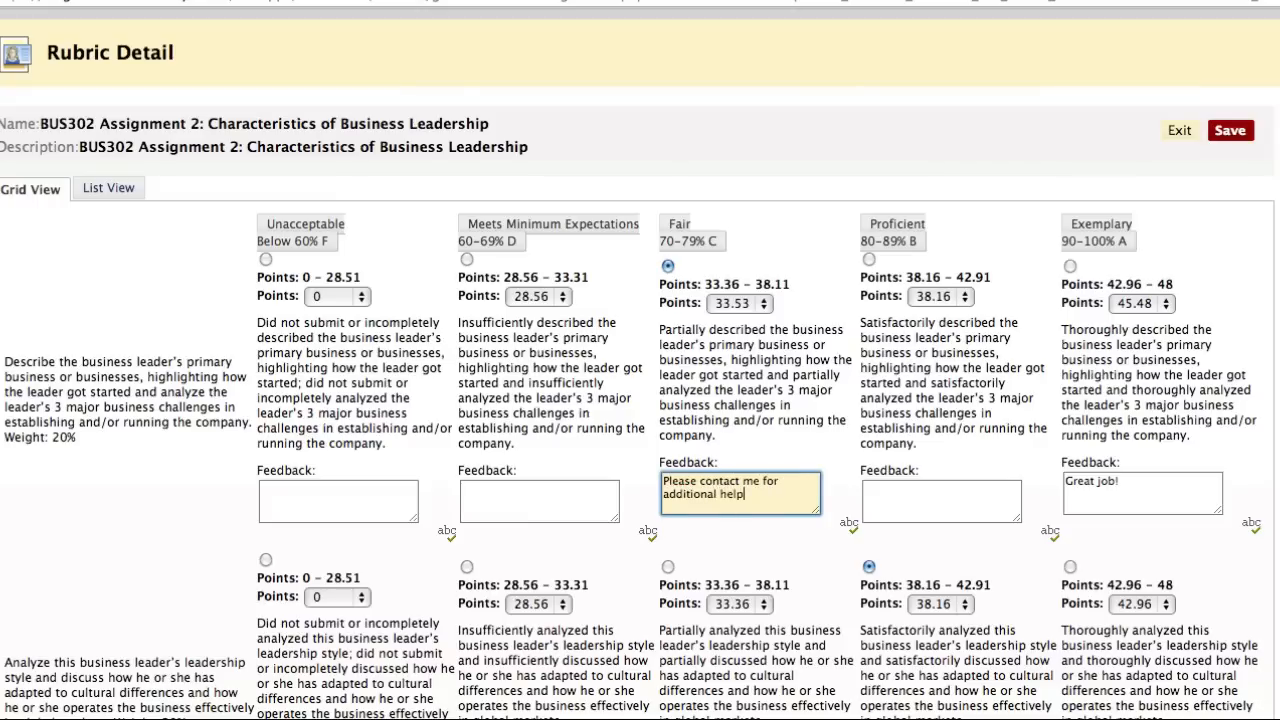
{"action": "type", "text": "."}
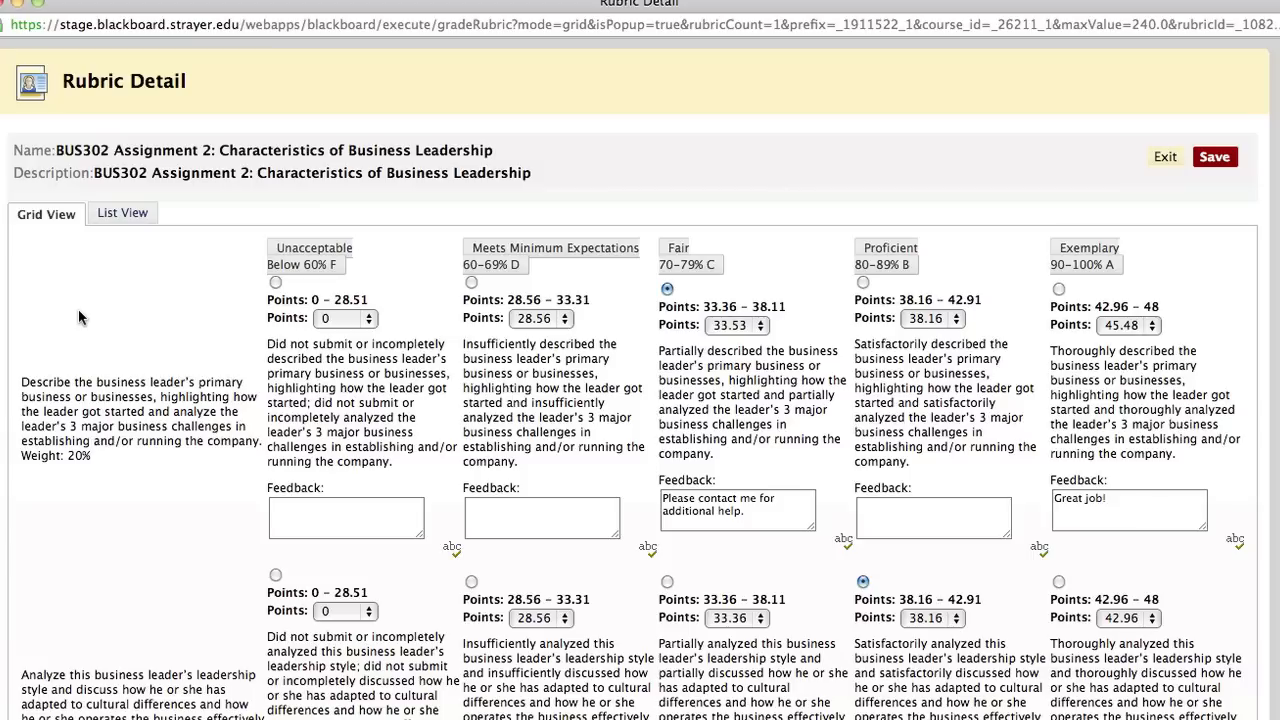
Review the rubric's raw total and overall feedback area, and save the completed rubric evaluation
{"action": "scroll", "coordinate": [185, 505], "scroll_direction": "down", "scroll_amount": 10}
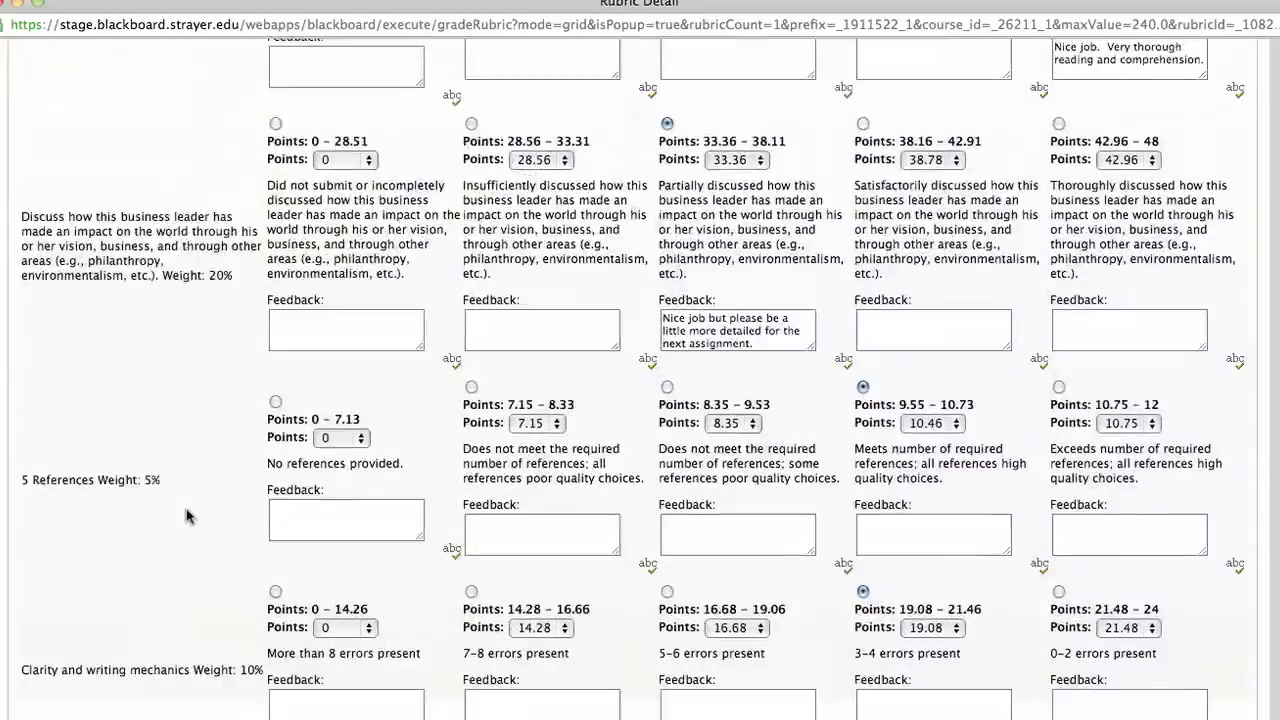
{"action": "scroll", "coordinate": [185, 515], "scroll_direction": "down", "scroll_amount": 4}
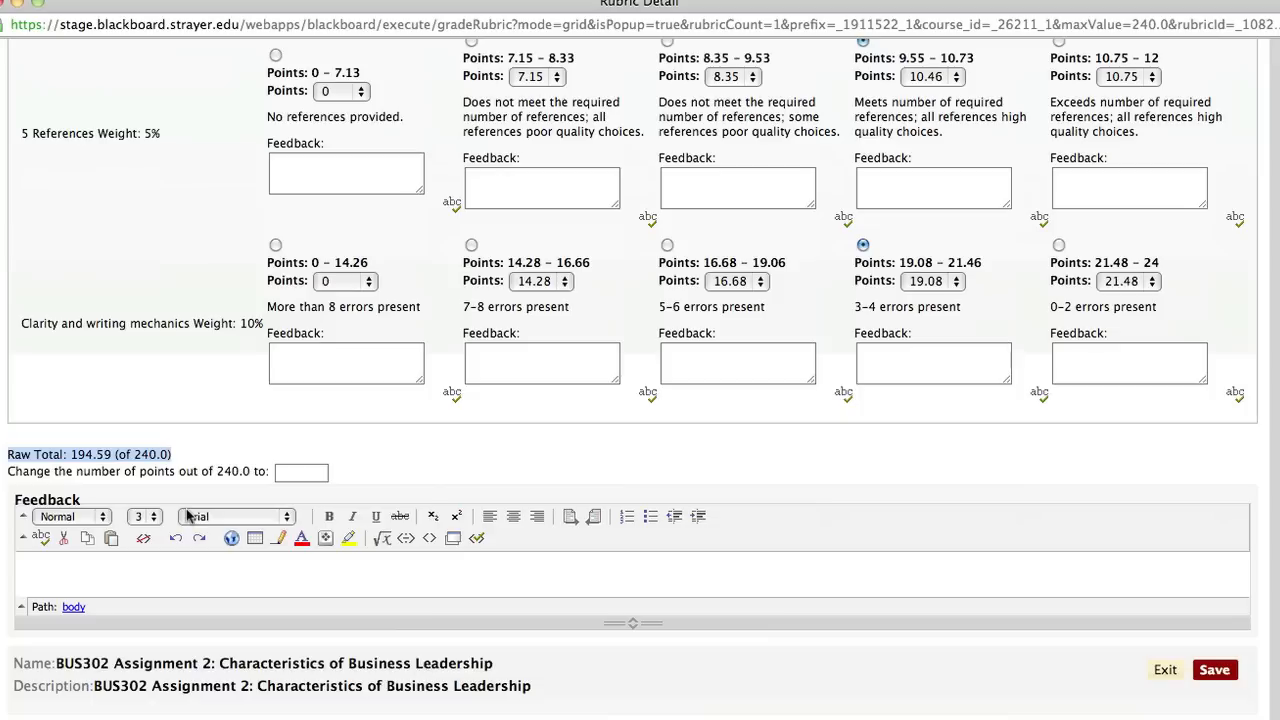
{"action": "left_click", "coordinate": [164, 570]}
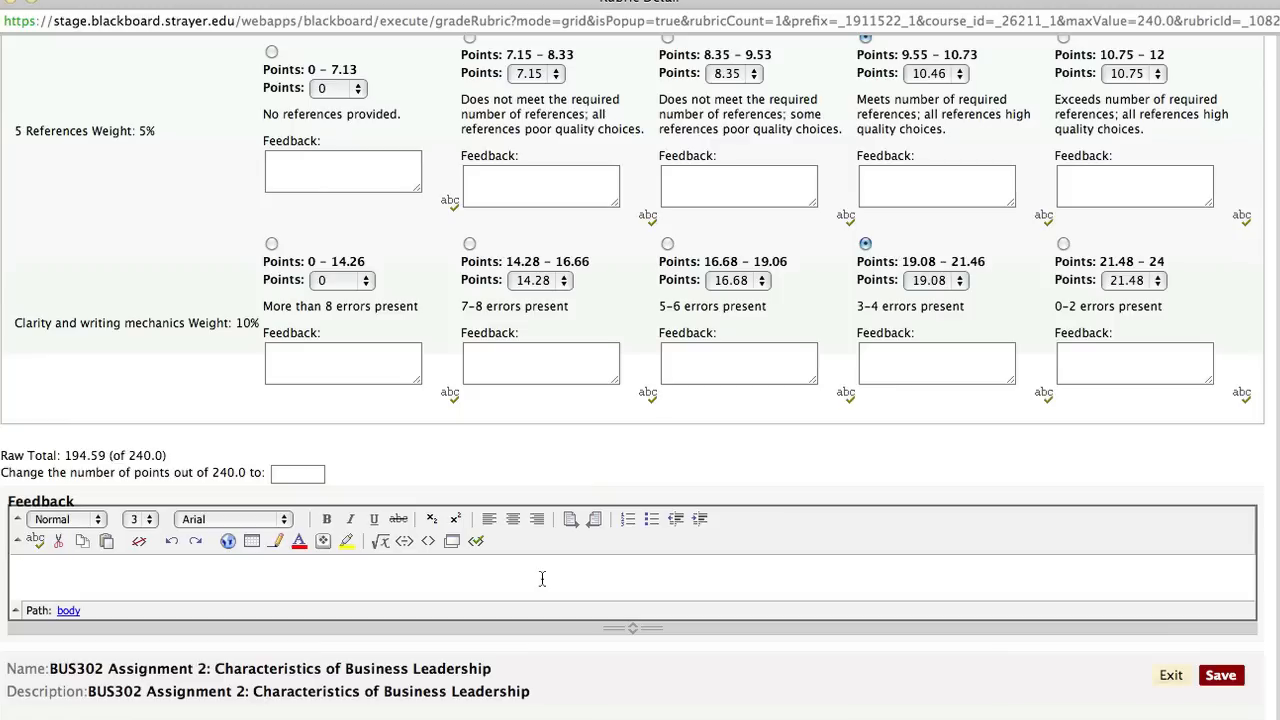
{"action": "left_click", "coordinate": [1218, 677]}
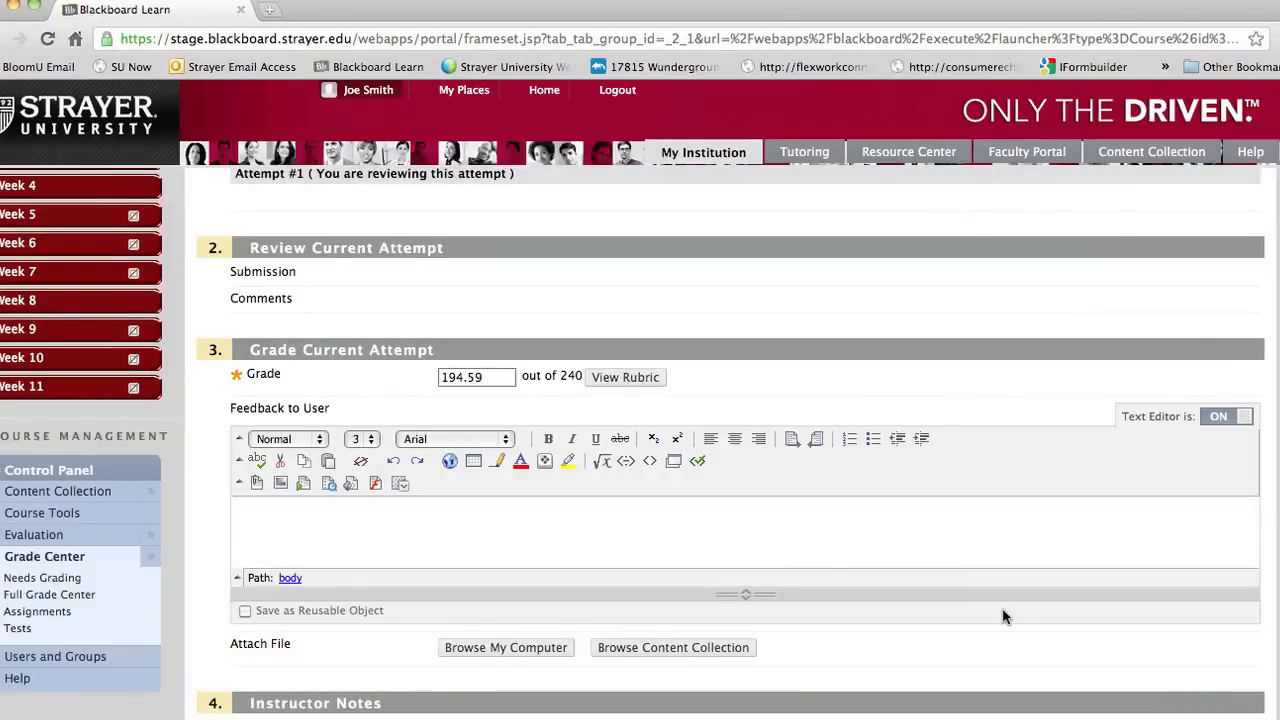
Check the transferred grade, submit the graded Week 8 Assignment attempt, and highlight the current grade in Grade Details
{"action": "scroll", "coordinate": [1005, 617], "scroll_direction": "up", "scroll_amount": 5}
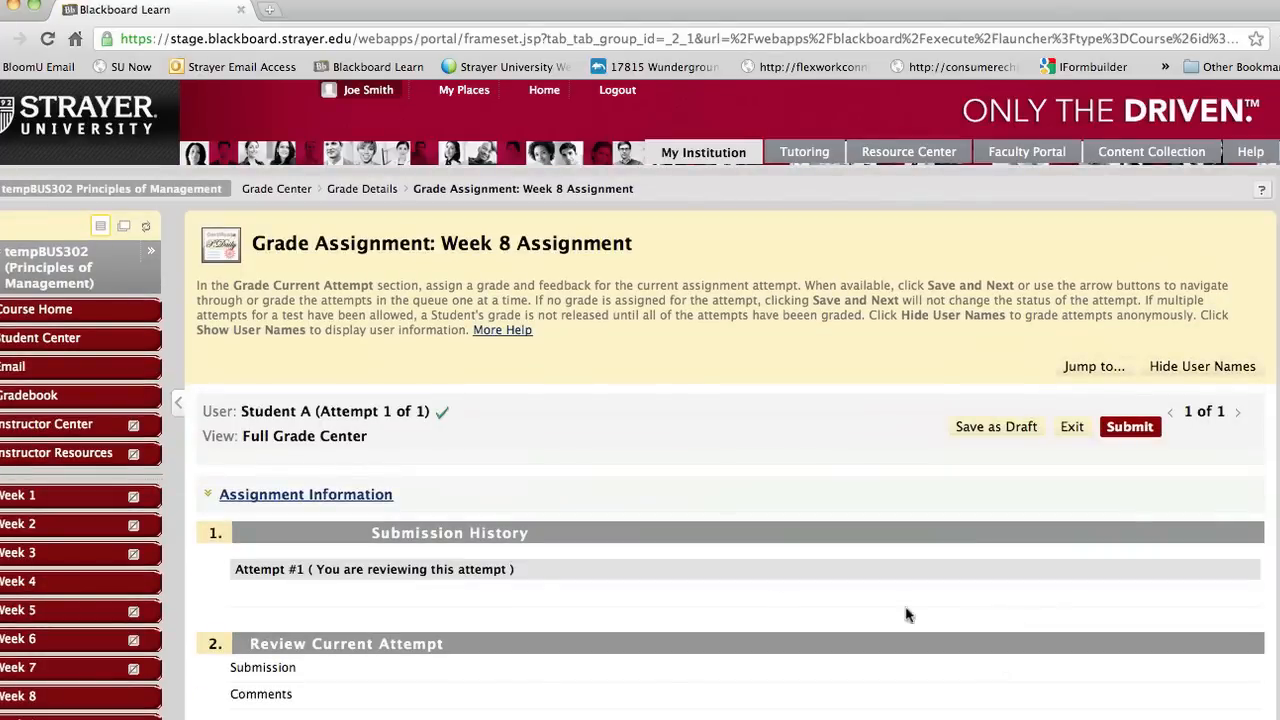
{"action": "scroll", "coordinate": [405, 585], "scroll_direction": "down", "scroll_amount": 5}
{"action": "left_click", "coordinate": [461, 494]}
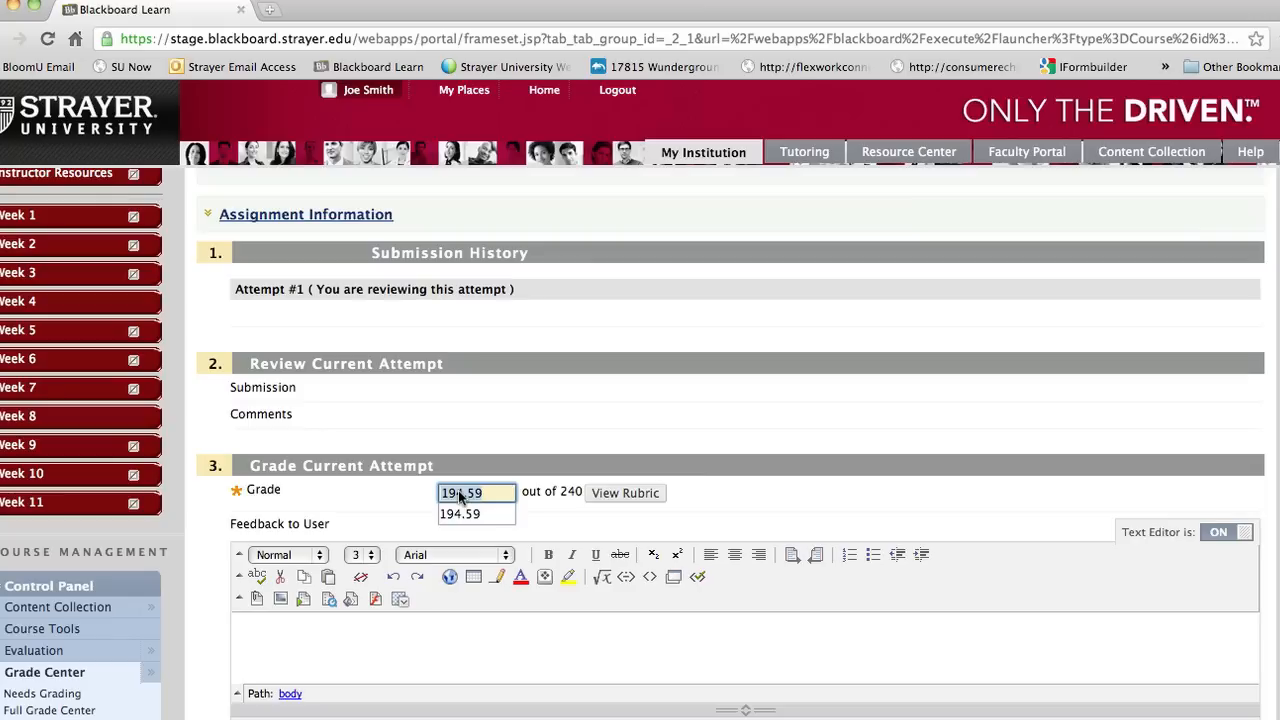
{"action": "left_click", "coordinate": [432, 632]}
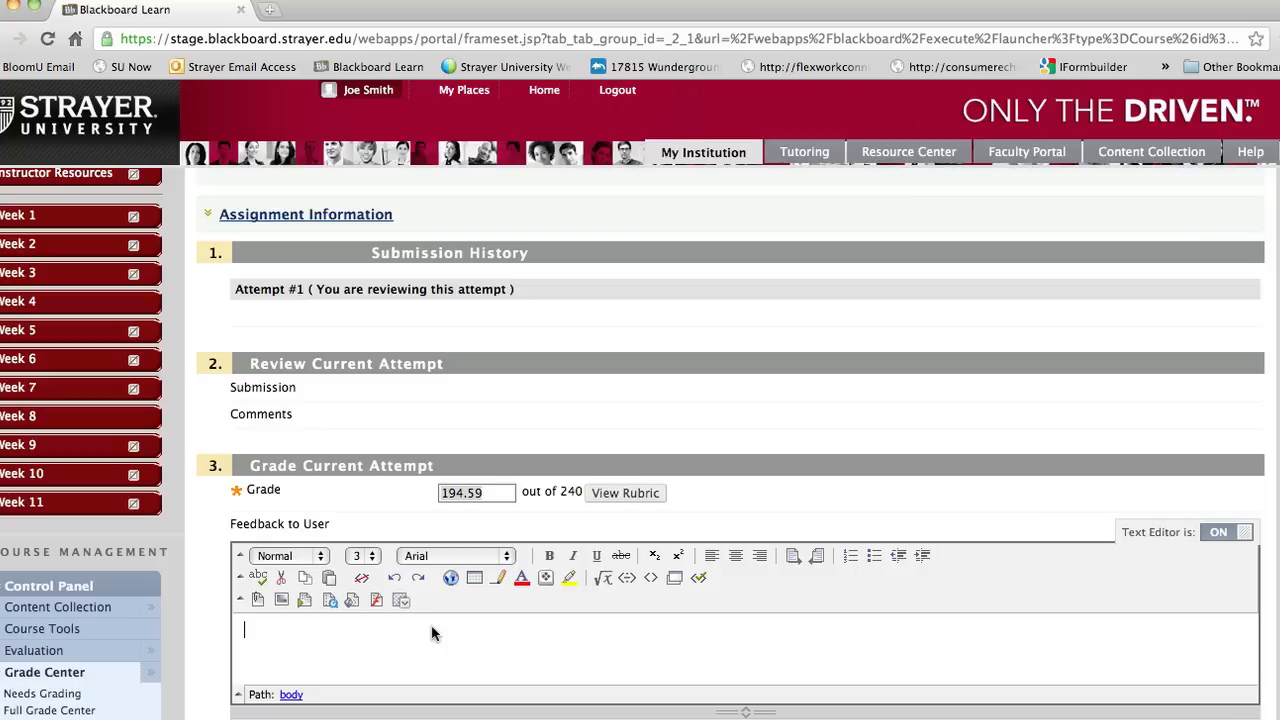
{"action": "scroll", "coordinate": [777, 608], "scroll_direction": "up", "scroll_amount": 5}
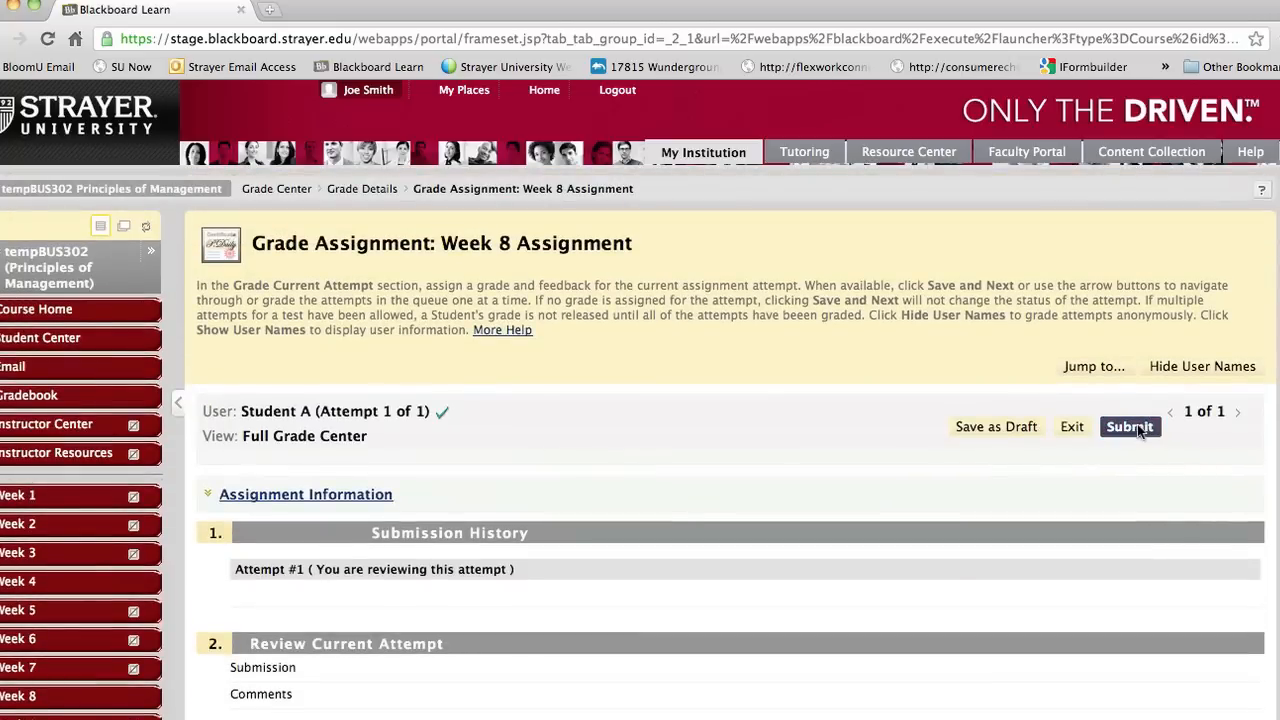
{"action": "scroll", "coordinate": [1137, 424], "scroll_direction": "down", "scroll_amount": 10}
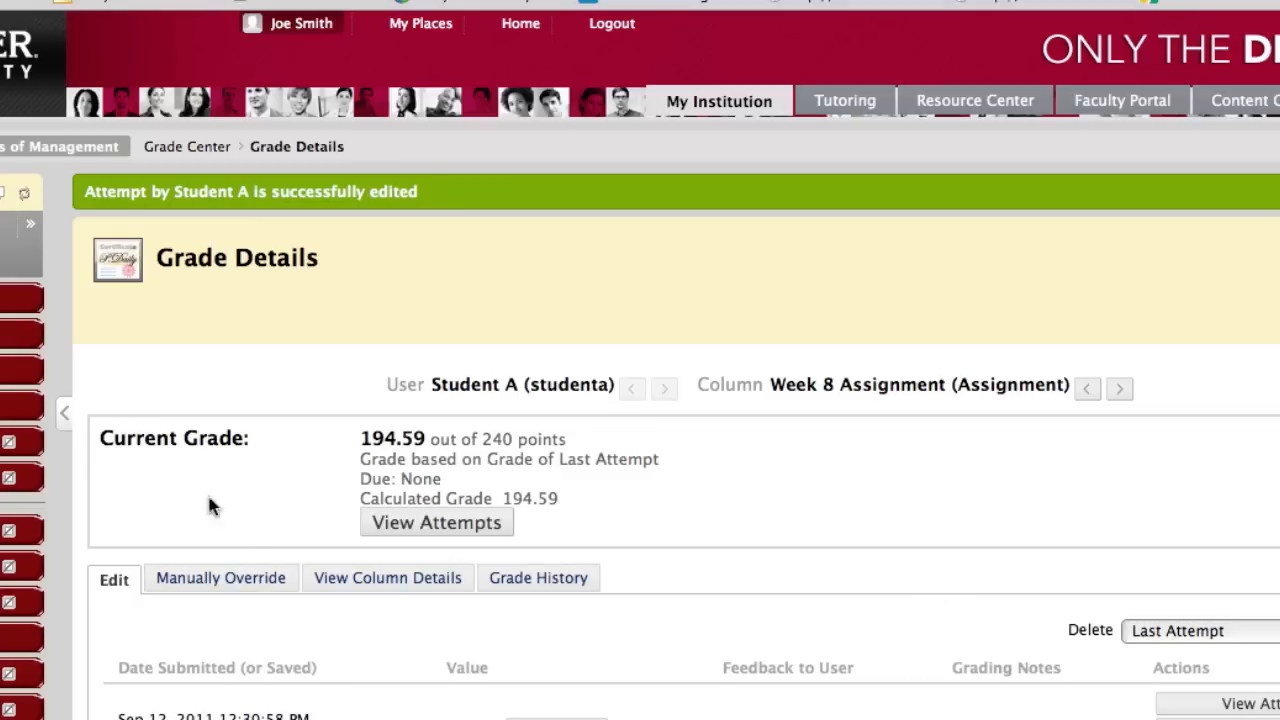
{"action": "left_click_drag", "start_coordinate": [107, 444], "coordinate": [594, 440]}
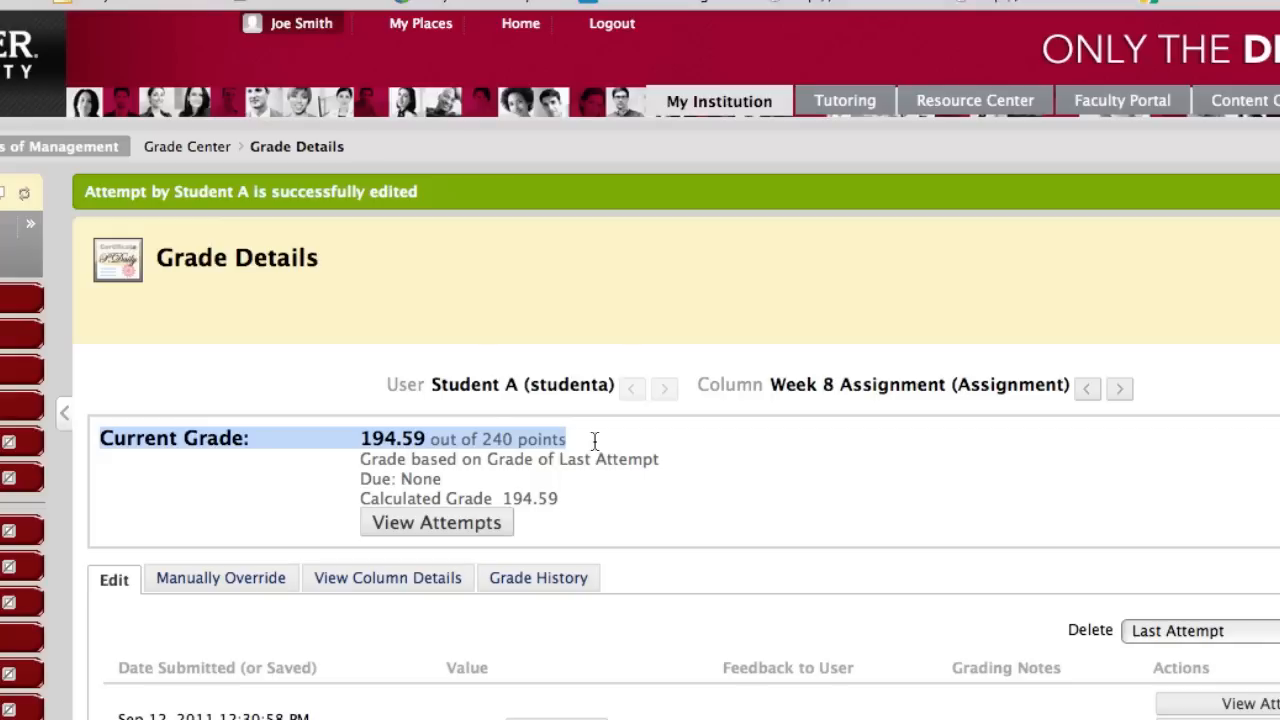